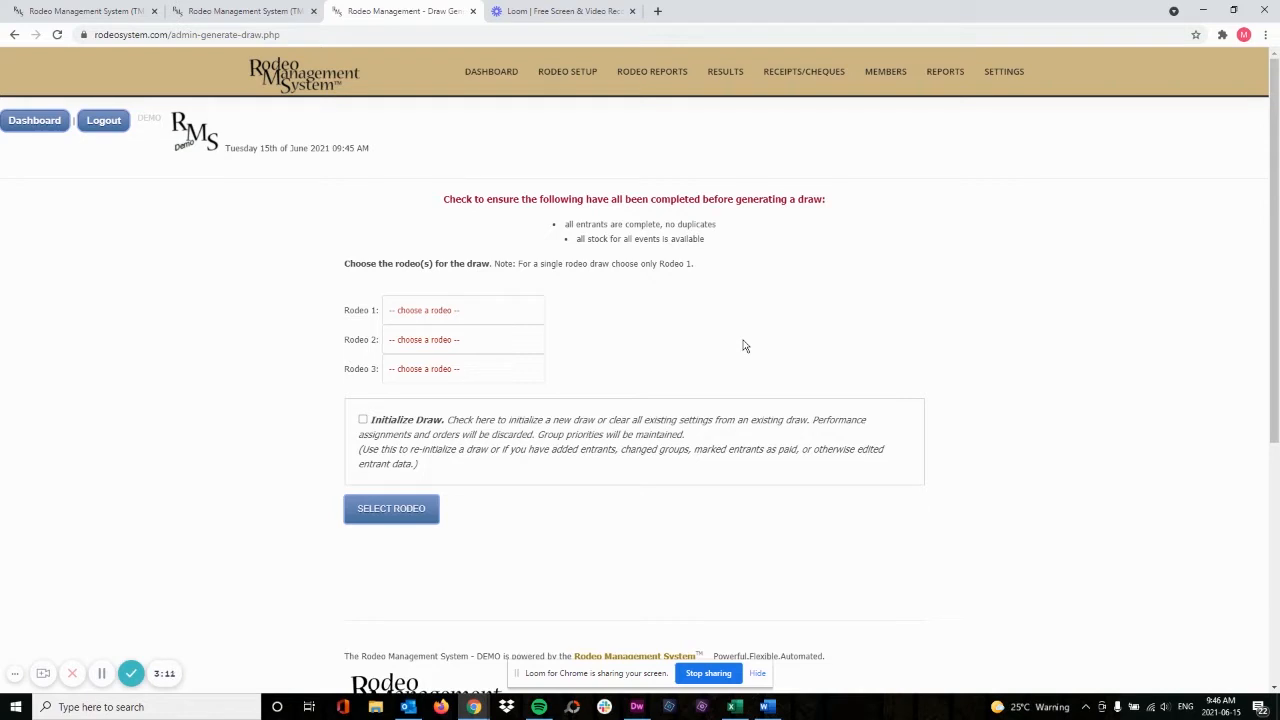
# Choose Rodeo Demo 2 (2021-06-12 to 2021-06-13) as Rodeo 1 and initialize a new draw for it
pyautogui.click(424, 314)
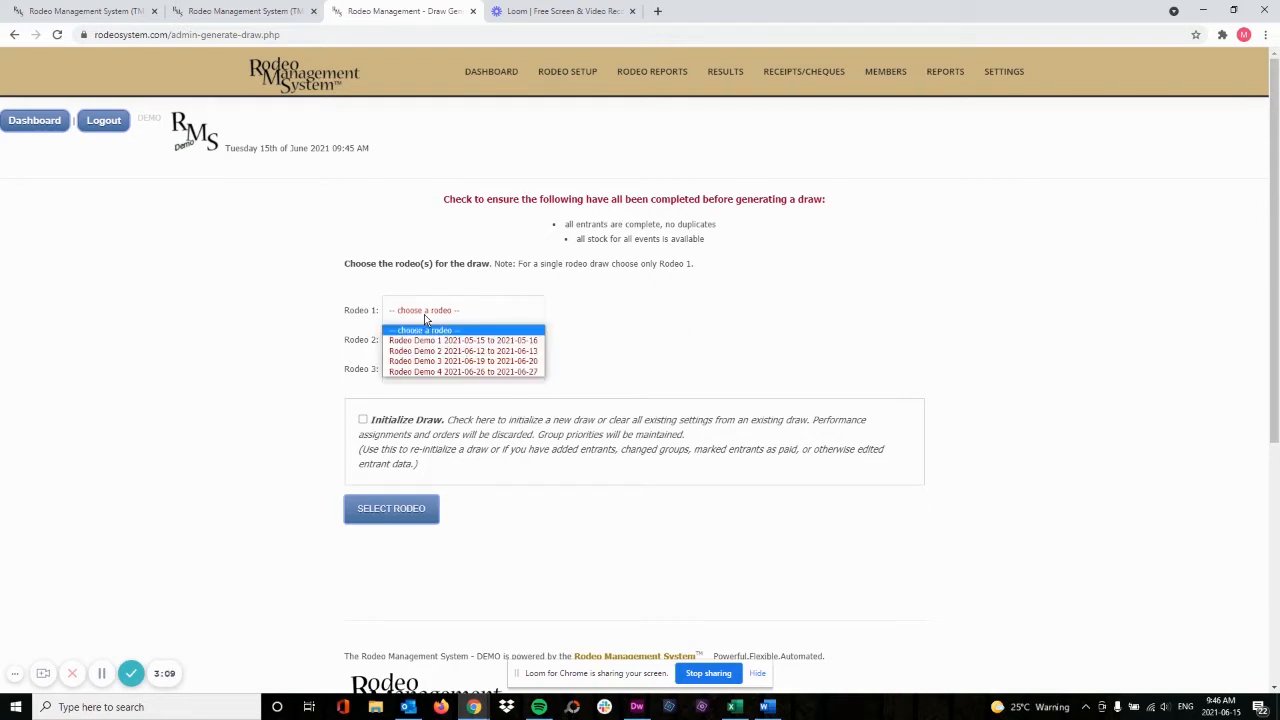
pyautogui.click(427, 354)
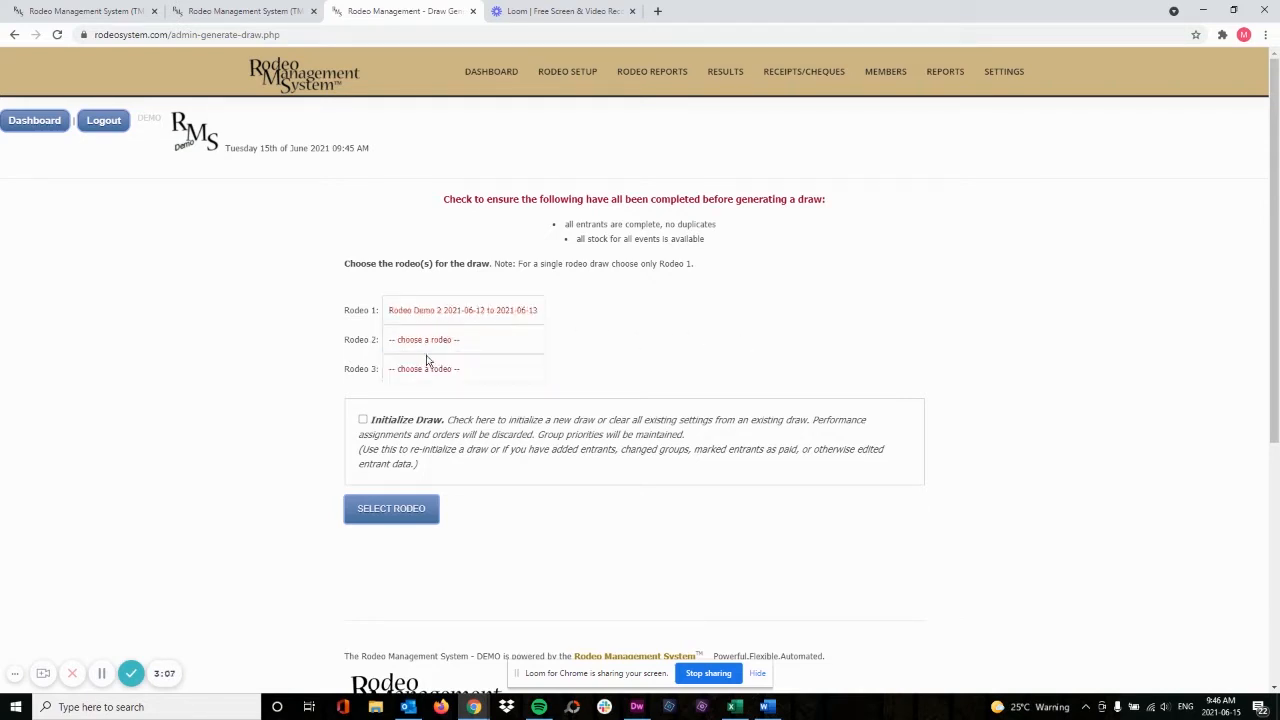
pyautogui.click(363, 421)
pyautogui.click(385, 513)
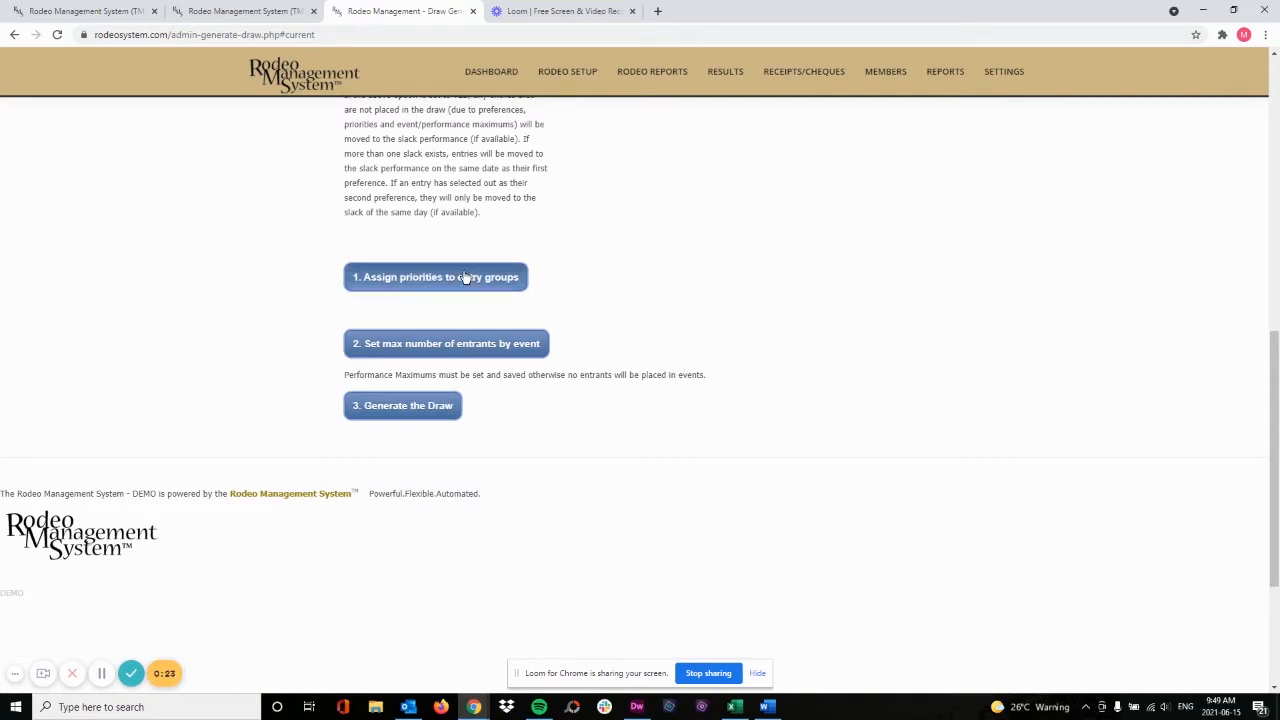
# Open the entry group priorities and set the first listed group to 10, the fourth to 8 and the eighth to 10
pyautogui.click(433, 280)
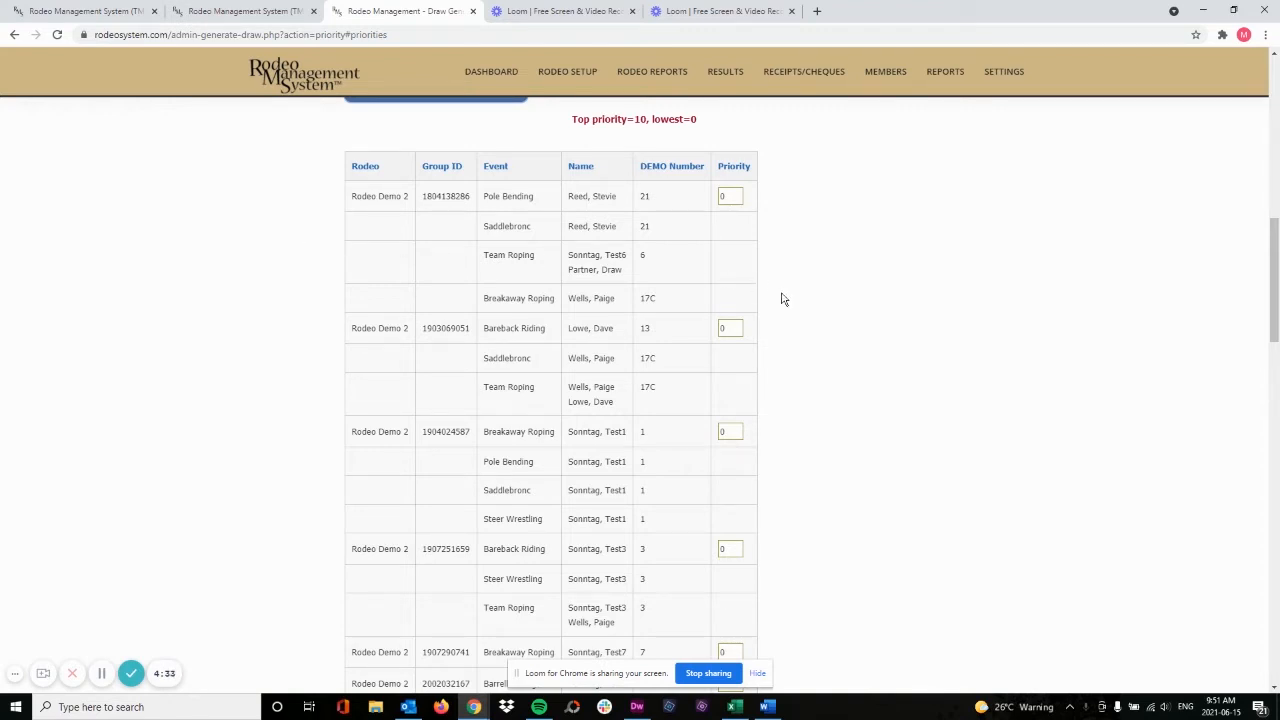
pyautogui.doubleClick(725, 196)
pyautogui.scroll(-2, 716, 196)
pyautogui.doubleClick(728, 348)
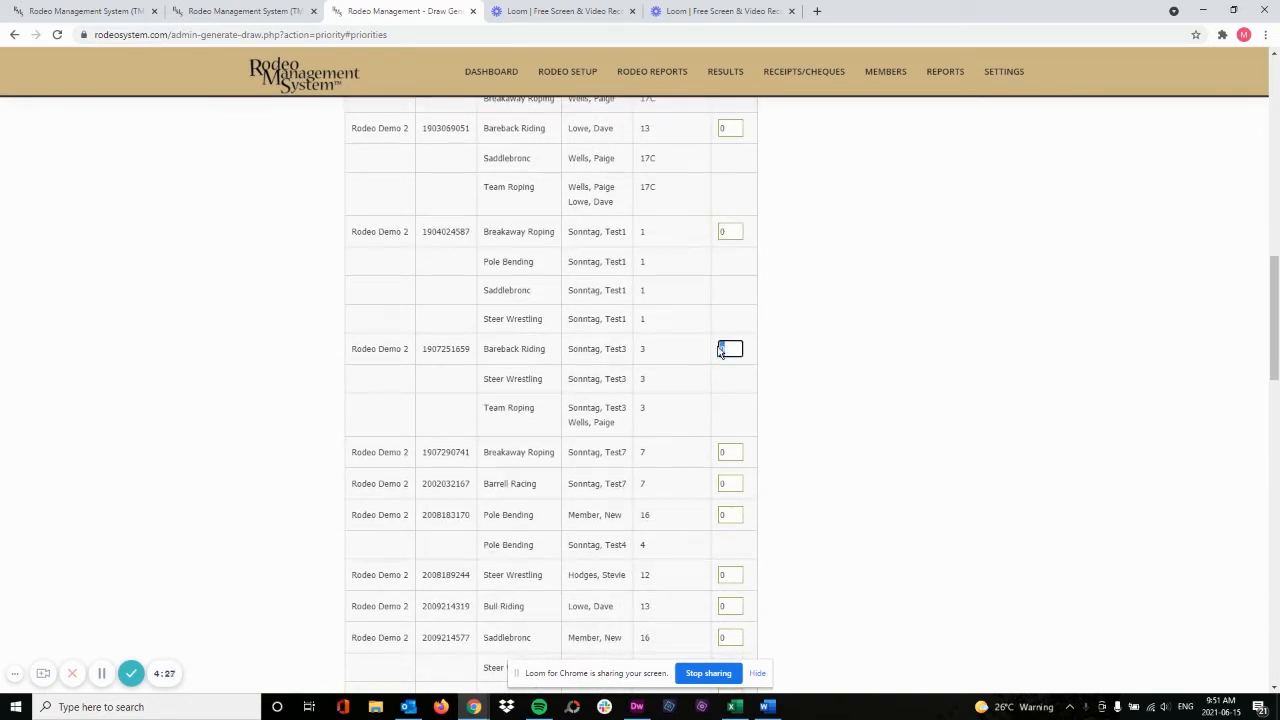
pyautogui.write('8')
pyautogui.scroll(-3, 737, 322)
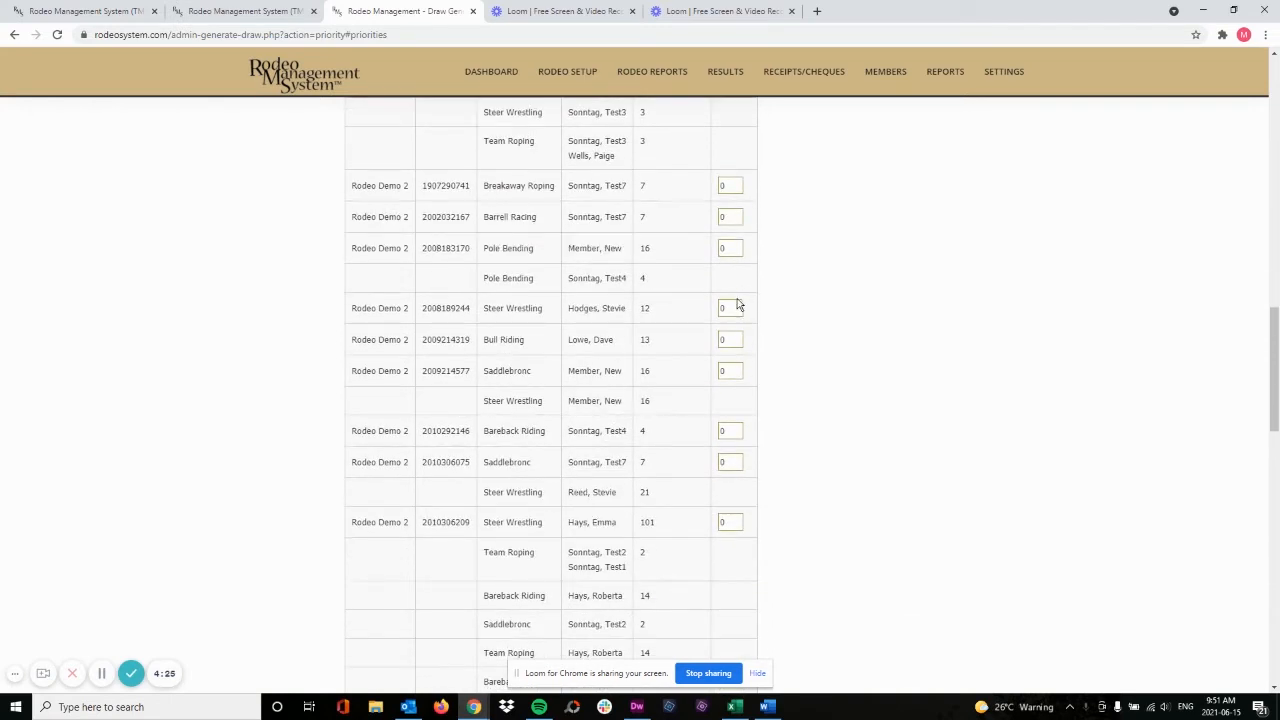
pyautogui.doubleClick(725, 308)
pyautogui.write('10')
# Set the priority of the tenth listed entry group to 9, the eleventh to 10 and the thirteenth to 8
pyautogui.scroll(-1, 727, 315)
pyautogui.scroll(-1, 727, 316)
pyautogui.doubleClick(718, 308)
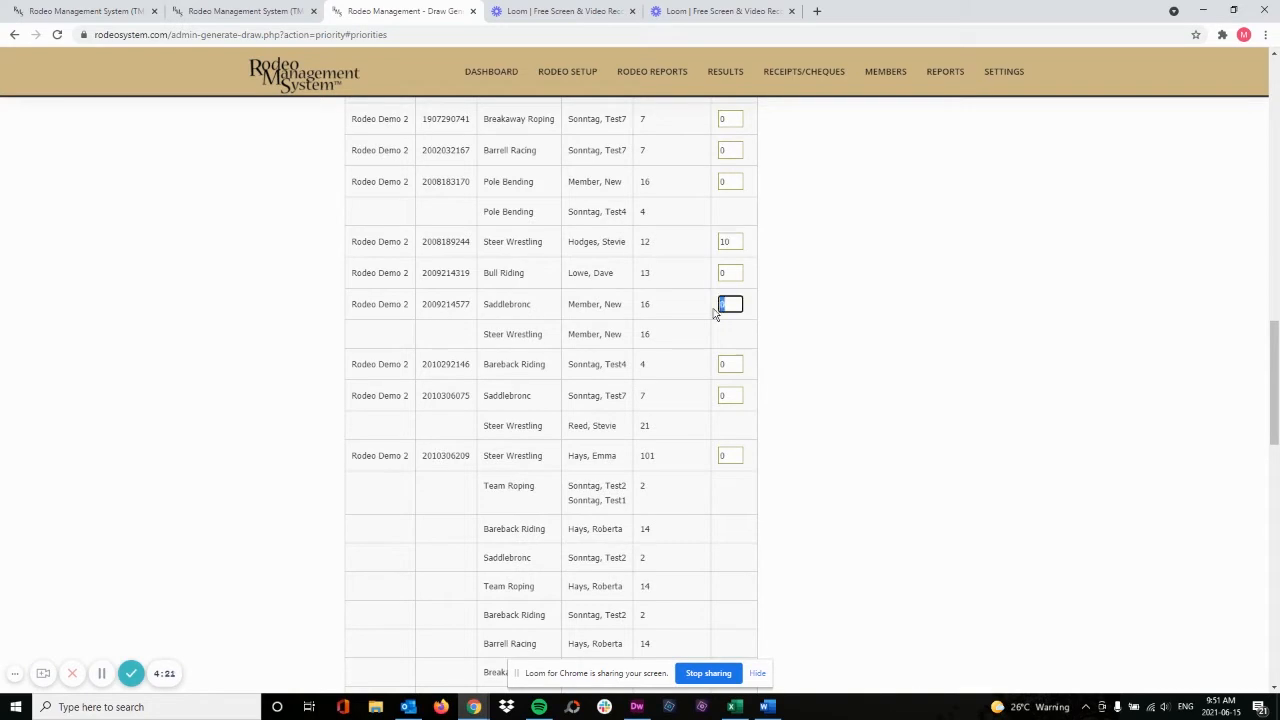
pyautogui.write('9')
pyautogui.doubleClick(721, 365)
pyautogui.write('10')
pyautogui.scroll(-4, 735, 352)
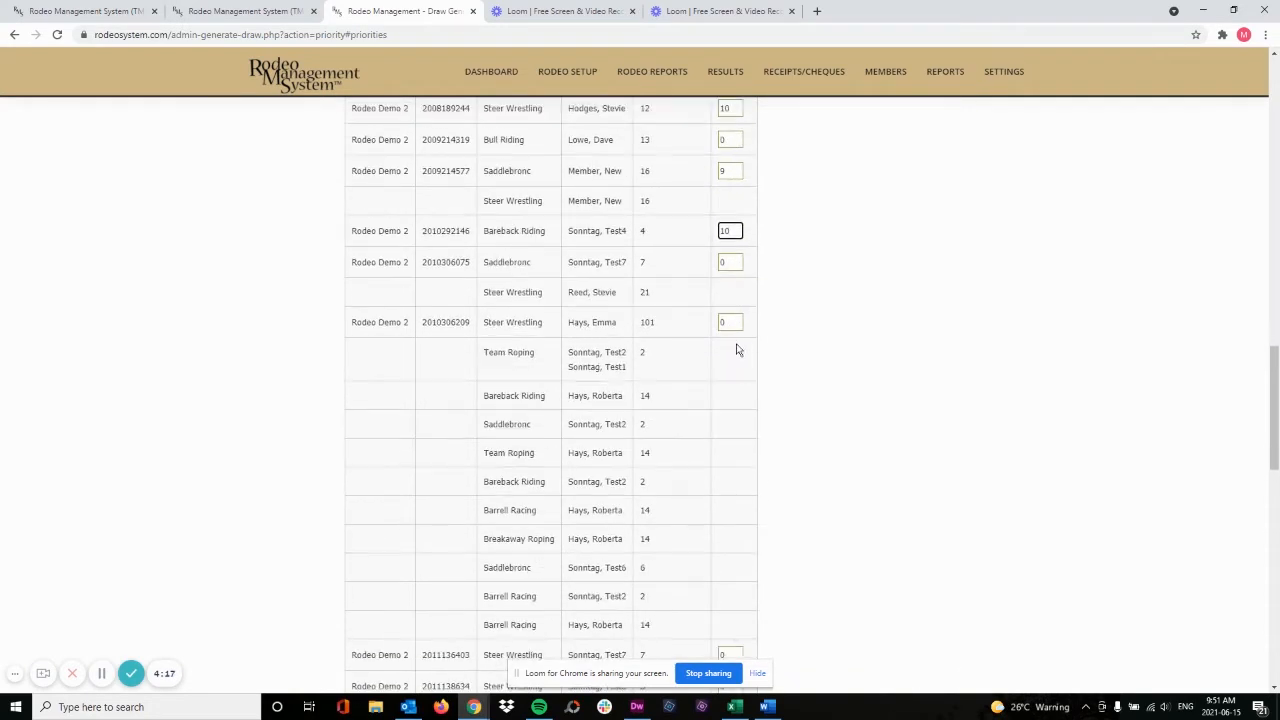
pyautogui.doubleClick(716, 328)
pyautogui.write('8')
# Set the priority of the fifteenth listed entry group to 8, the sixteenth to 7 and the seventeenth to 6
pyautogui.scroll(-8, 720, 330)
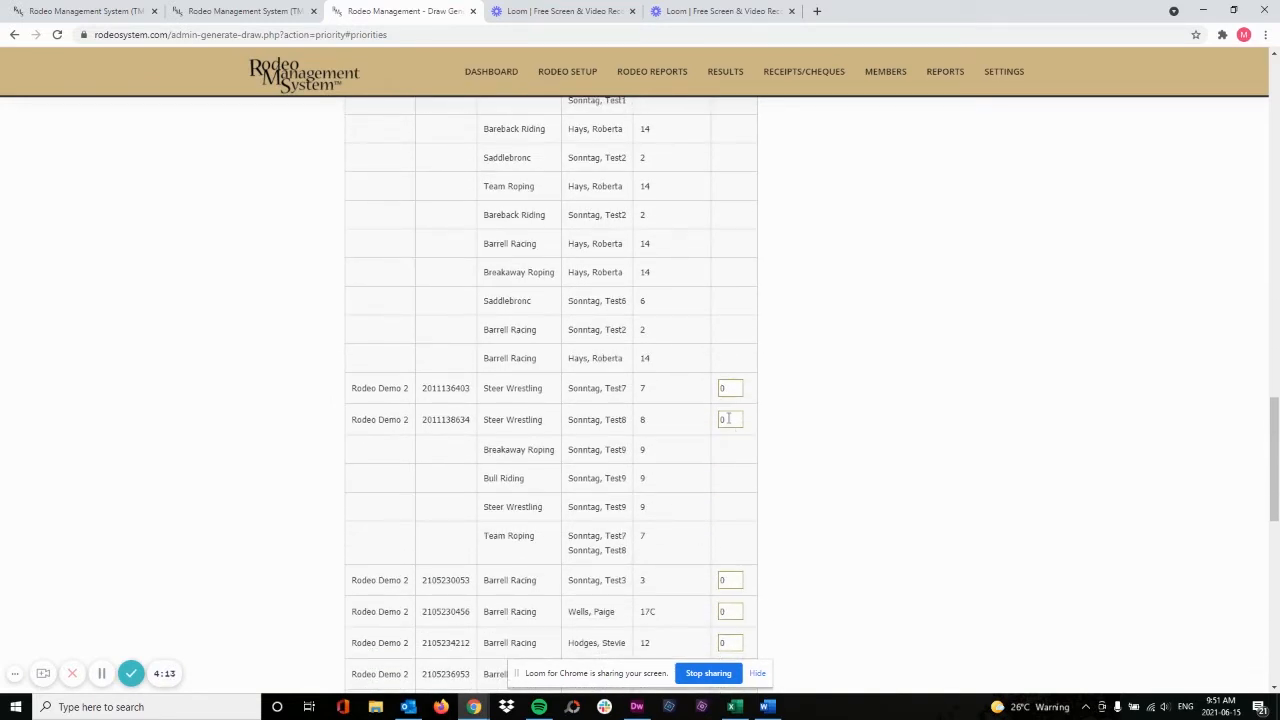
pyautogui.doubleClick(717, 422)
pyautogui.write('8')
pyautogui.scroll(-6, 720, 428)
pyautogui.doubleClick(727, 381)
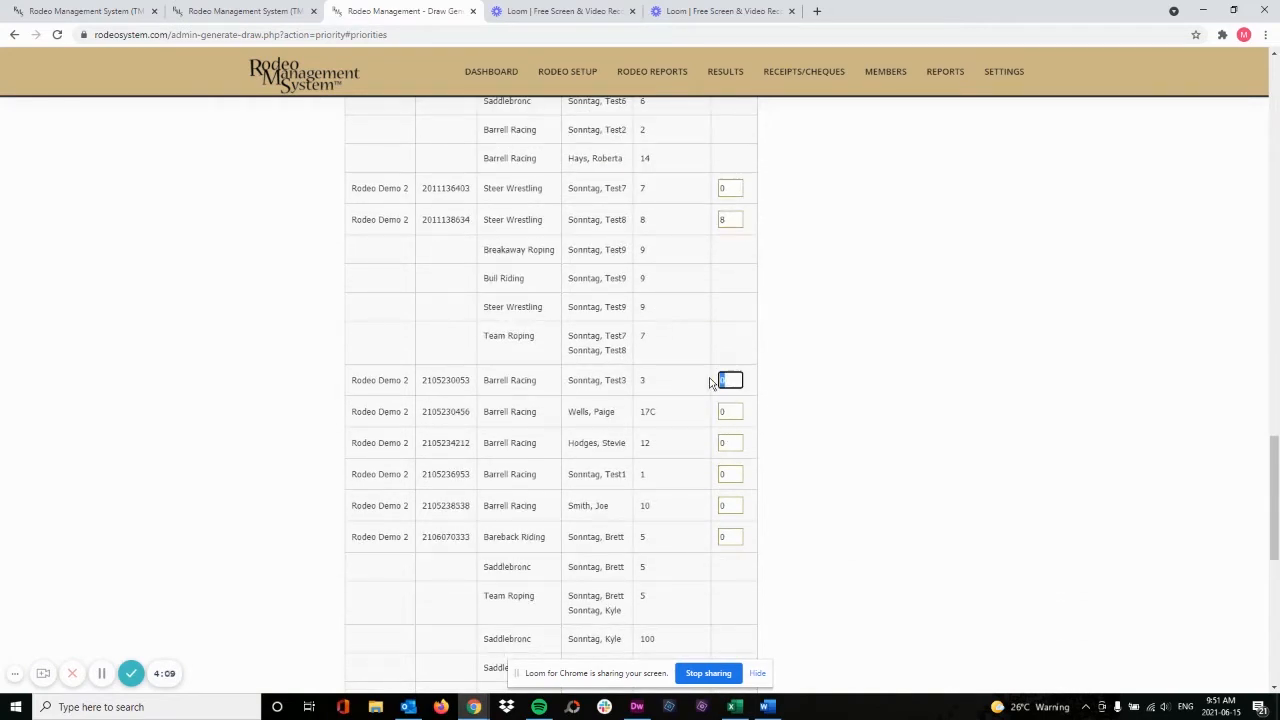
pyautogui.write('7')
pyautogui.doubleClick(720, 412)
pyautogui.write('6')
# Set the eighteenth entry group's priority to 4, the twentieth's to 2 and the last Bareback Riding group's to 5, and save the priority settings
pyautogui.doubleClick(720, 445)
pyautogui.write('4')
pyautogui.doubleClick(733, 505)
pyautogui.write('2')
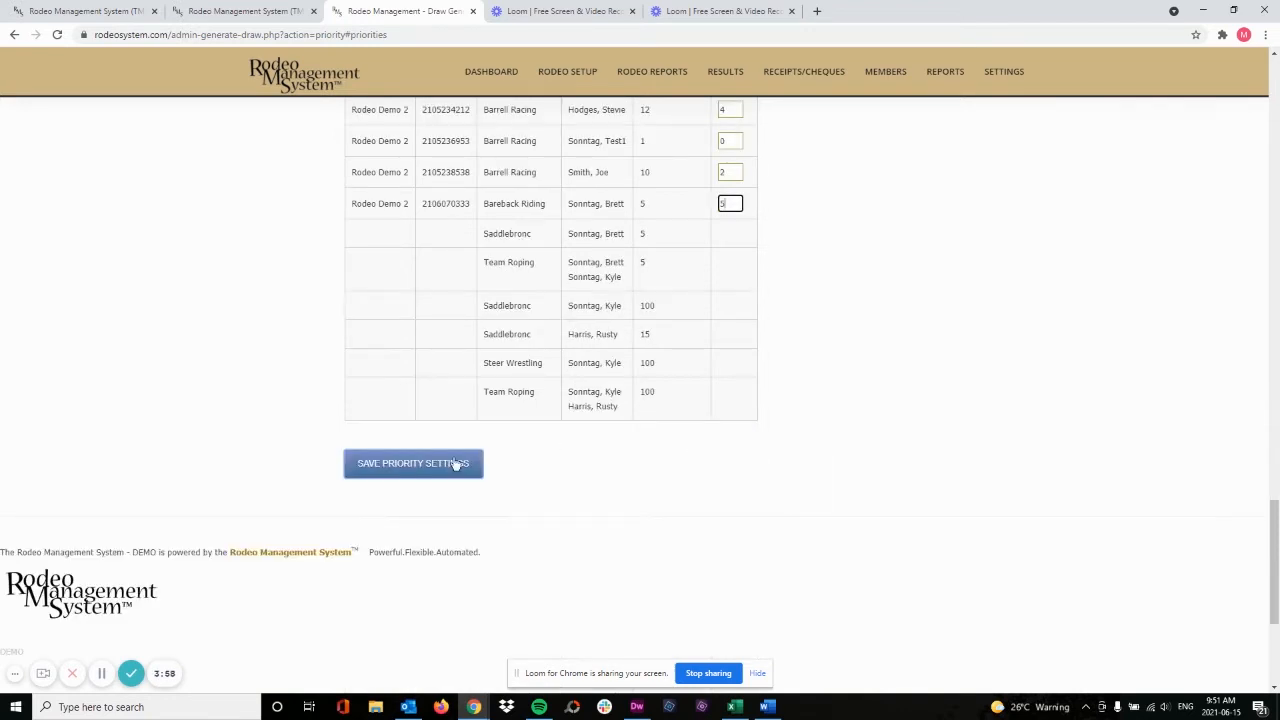
pyautogui.click(389, 471)
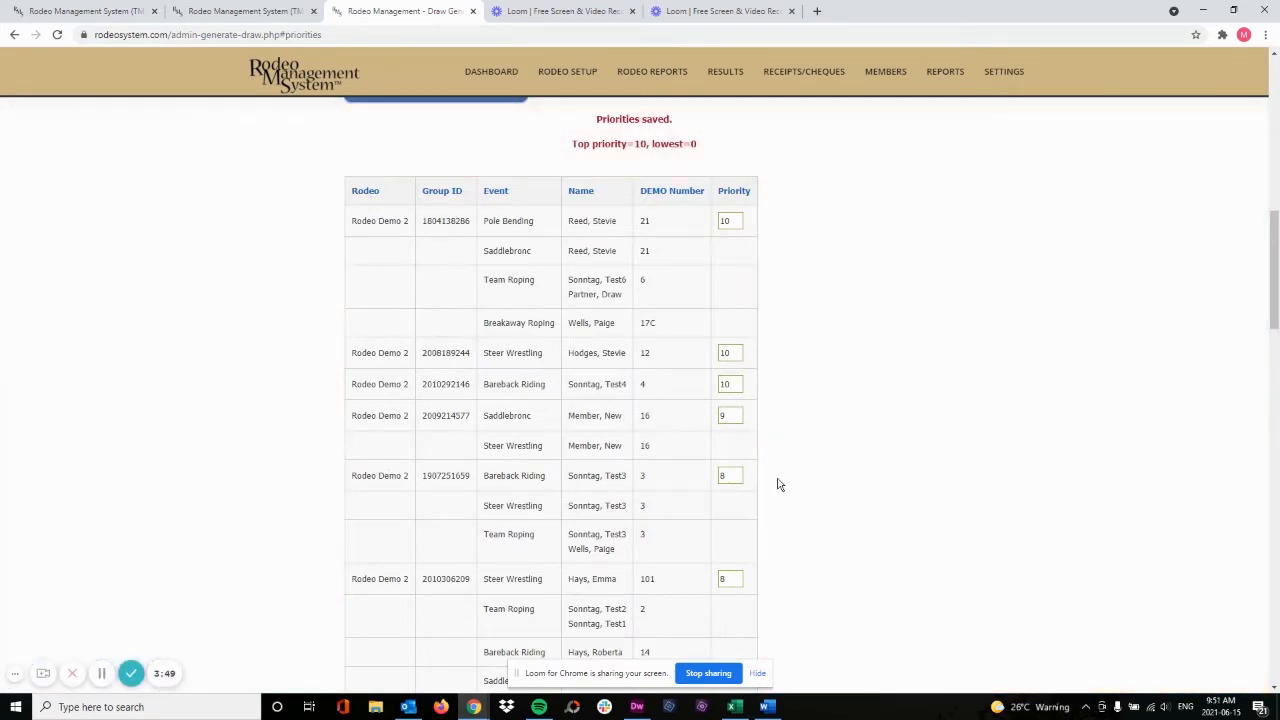
# Open the maximum entrants by event and set Saddlebronc to 10 for Performance 1 and 8 for Performance 2
pyautogui.scroll(-2, 786, 458)
pyautogui.scroll(-15, 793, 456)
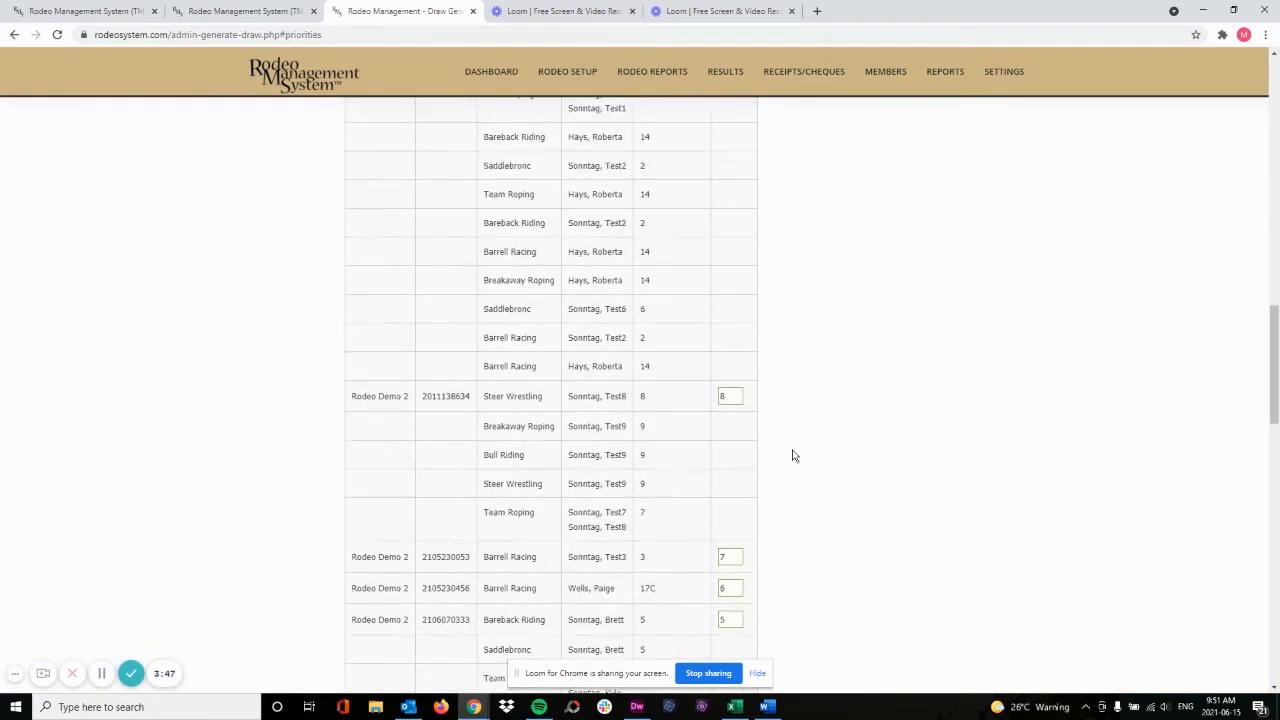
pyautogui.scroll(-4, 793, 456)
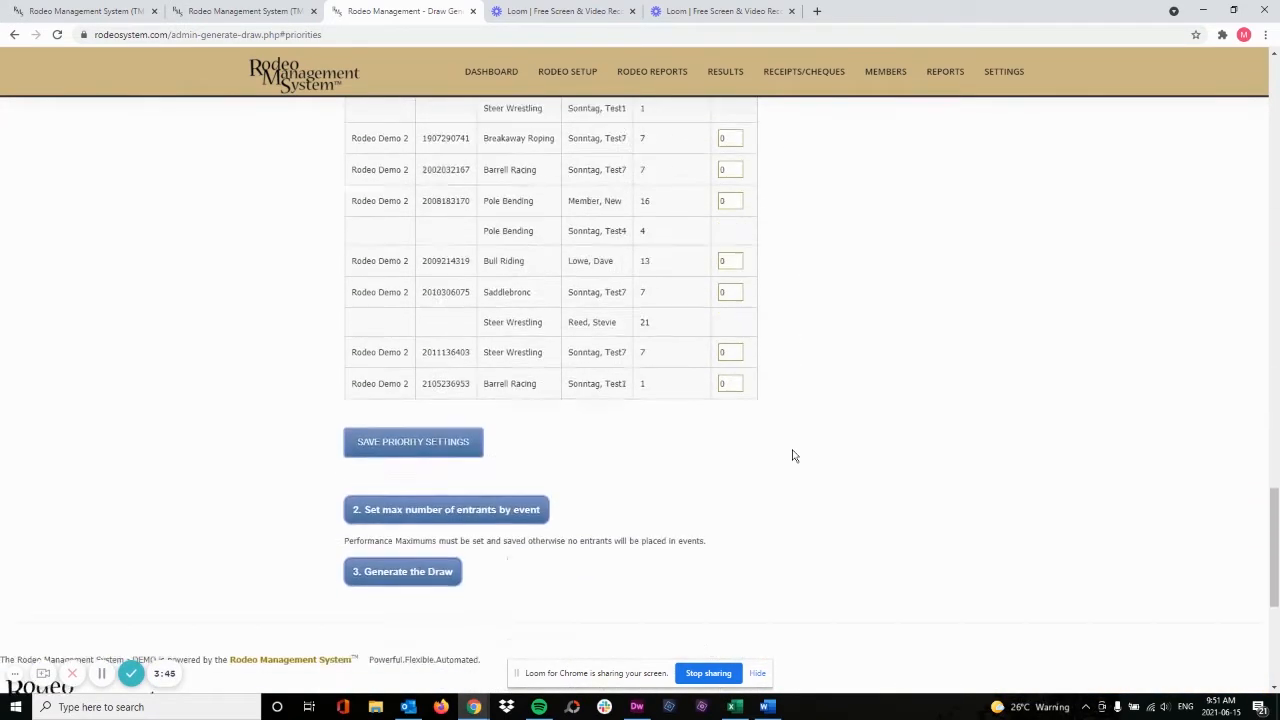
pyautogui.click(432, 499)
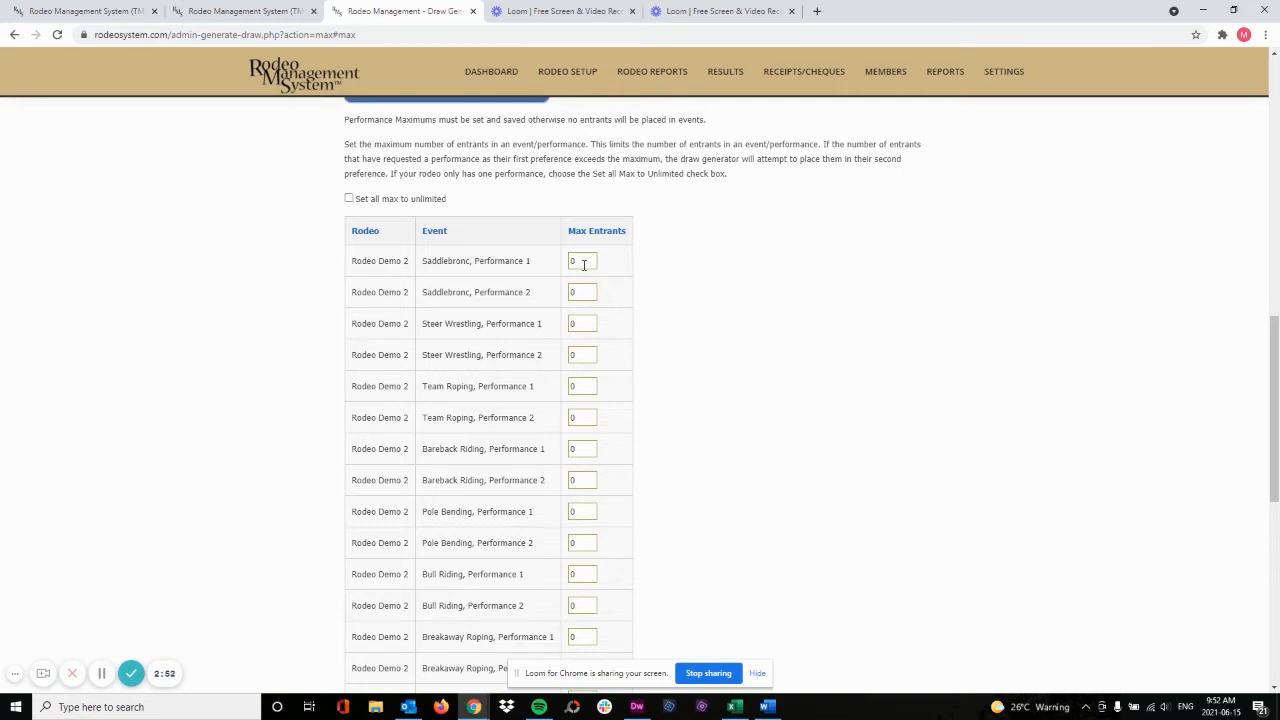
pyautogui.moveTo(584, 264); pyautogui.dragTo(567, 263)
pyautogui.write('10')
pyautogui.doubleClick(570, 292)
pyautogui.write('8')
# Set maximums of 10/20 for Steer Wrestling, 8 for Team Roping, 10 for Bareback, 20 for Pole Bending, 20/30 for Breakaway and Barrell Racing, and save
pyautogui.moveTo(582, 325); pyautogui.dragTo(569, 355)
pyautogui.write('10')
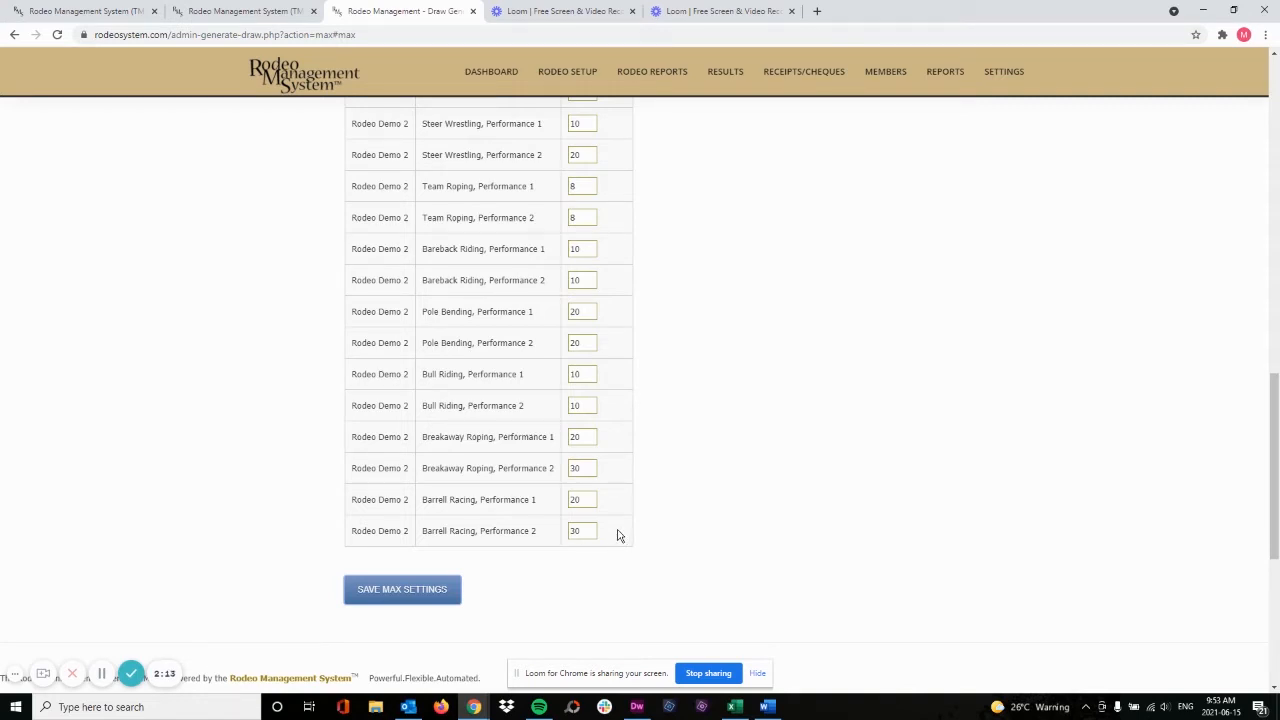
pyautogui.click(401, 597)
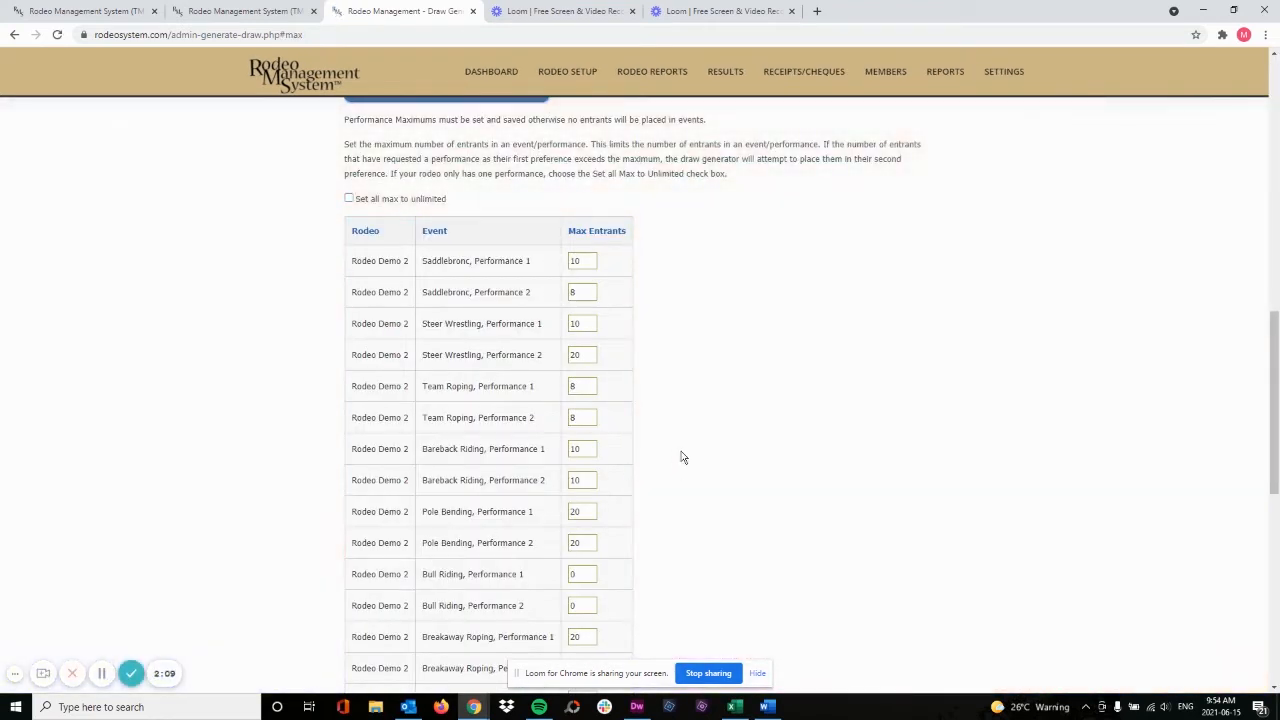
# Check the saved maximum entrants for each event and performance, and generate the draw for Rodeo Demo 2
pyautogui.scroll(-2, 686, 455)
pyautogui.scroll(-2, 686, 452)
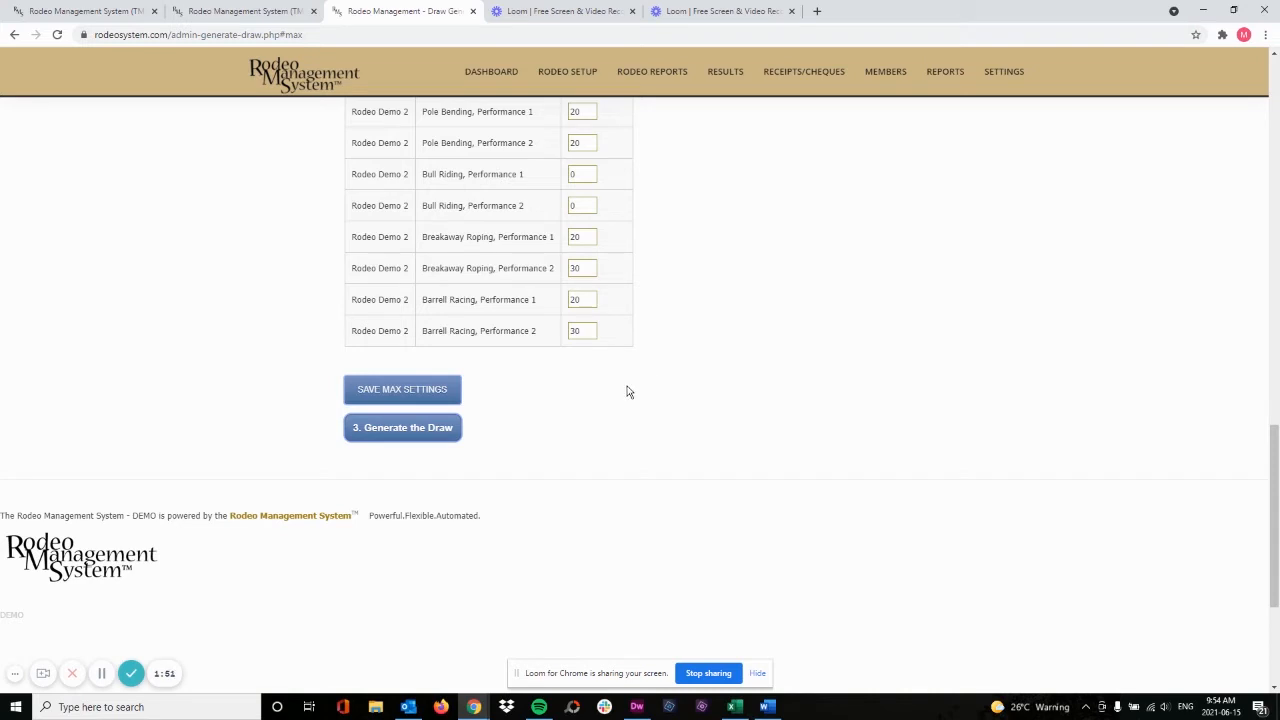
pyautogui.scroll(5, 626, 391)
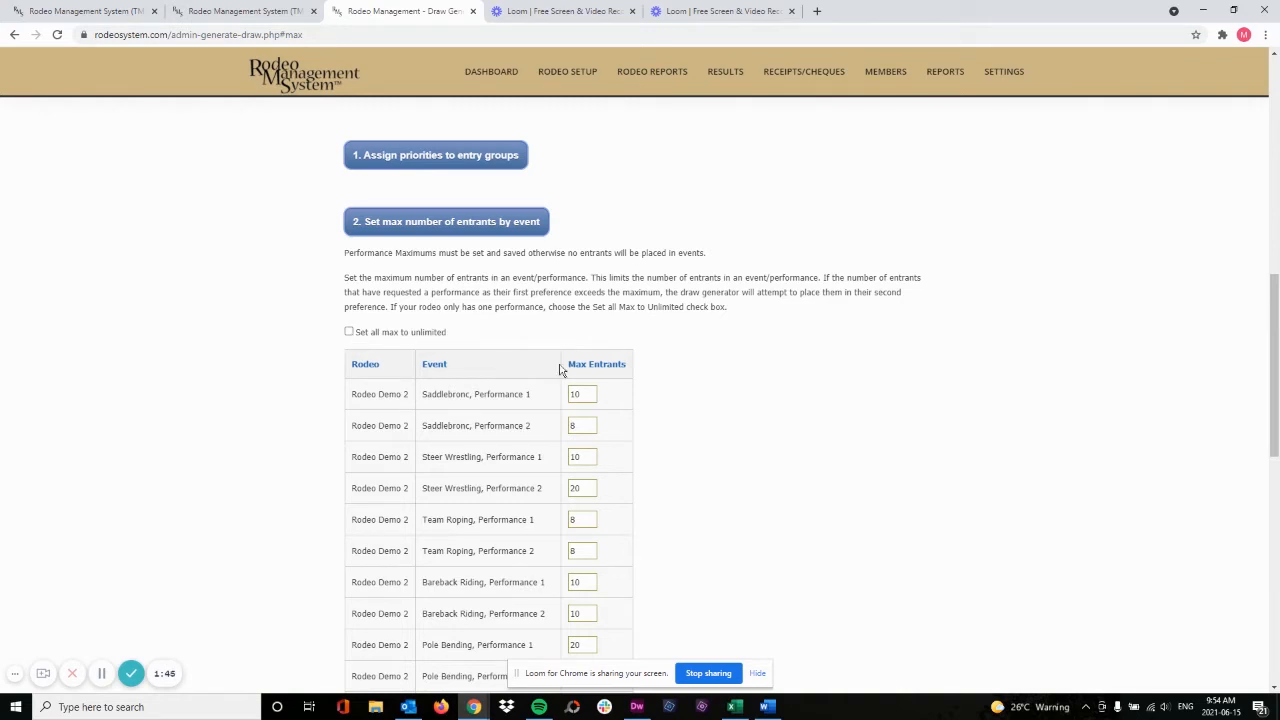
pyautogui.scroll(-5, 654, 389)
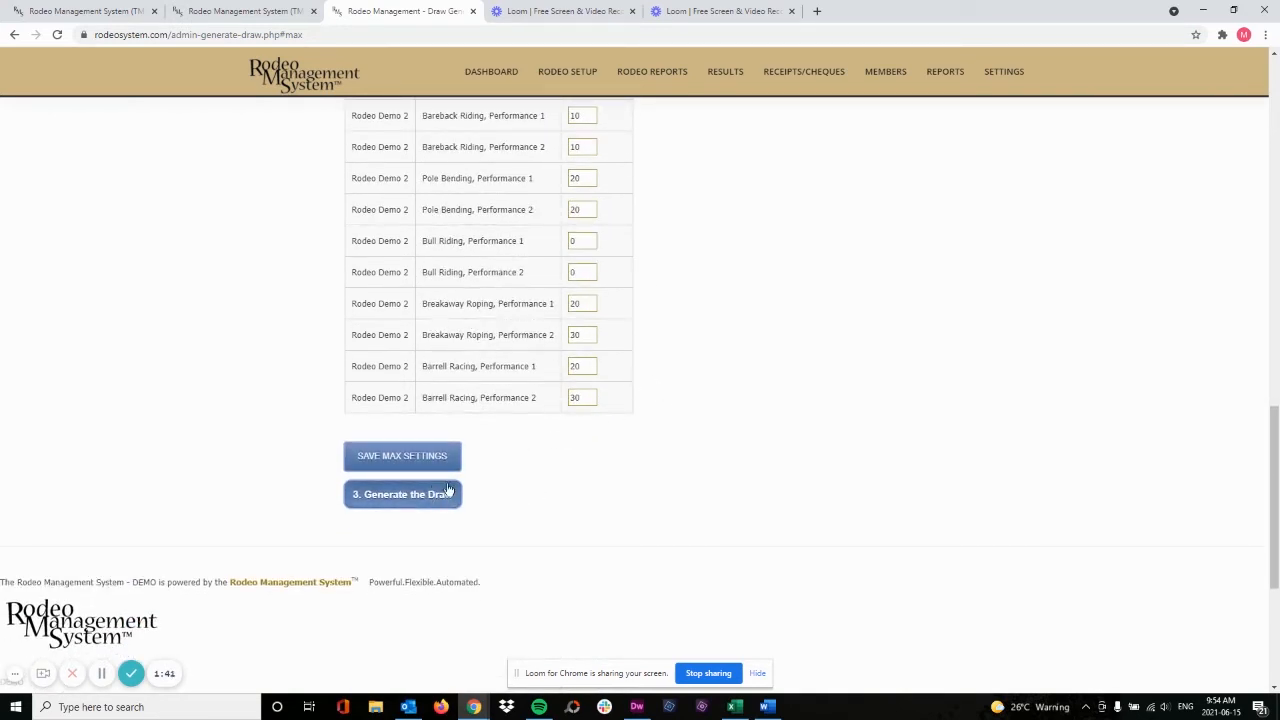
pyautogui.click(389, 502)
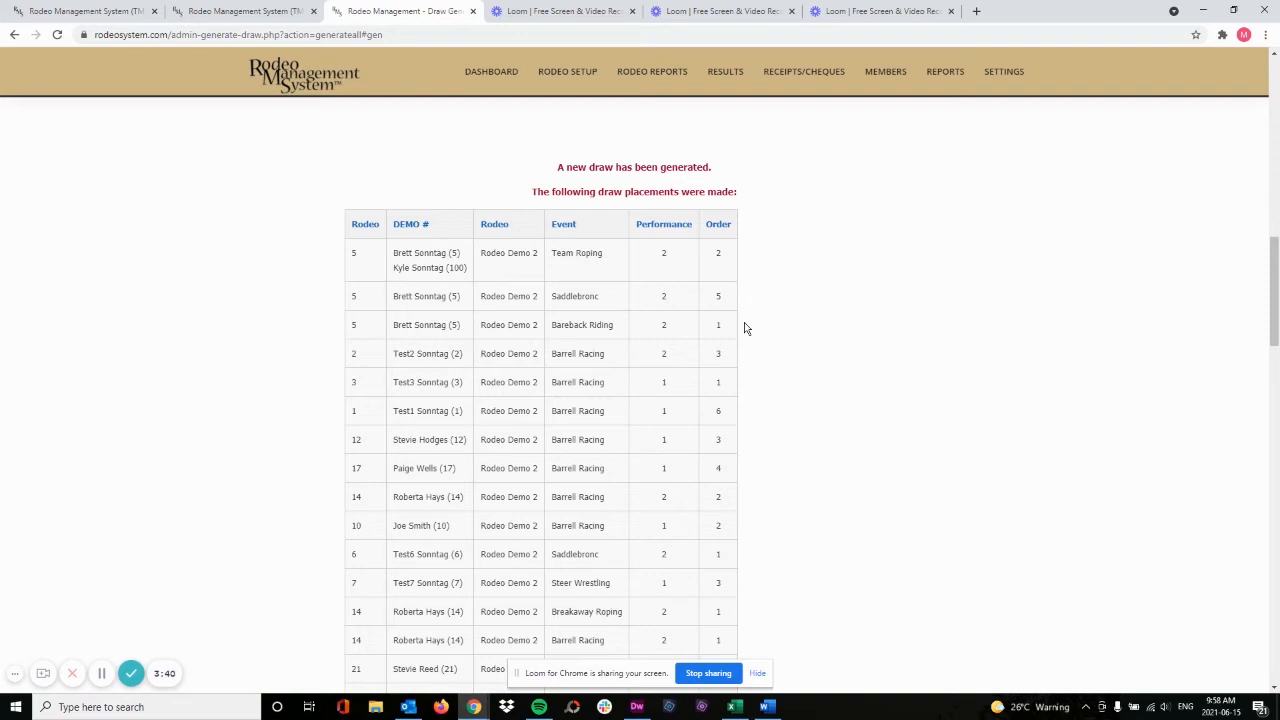
# Examine the performance and order placements of the generated draw and the entrants not placed in it
pyautogui.moveTo(672, 77)
pyautogui.scroll(-3, 760, 300)
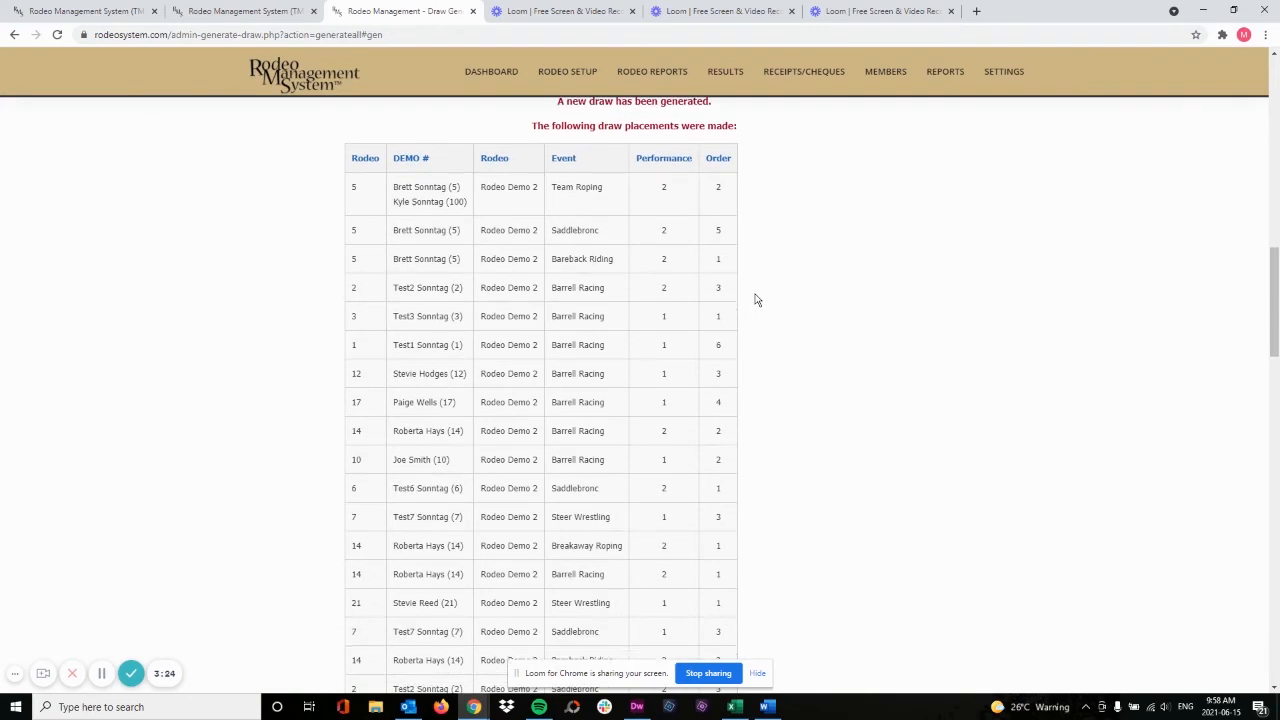
pyautogui.scroll(-4, 760, 300)
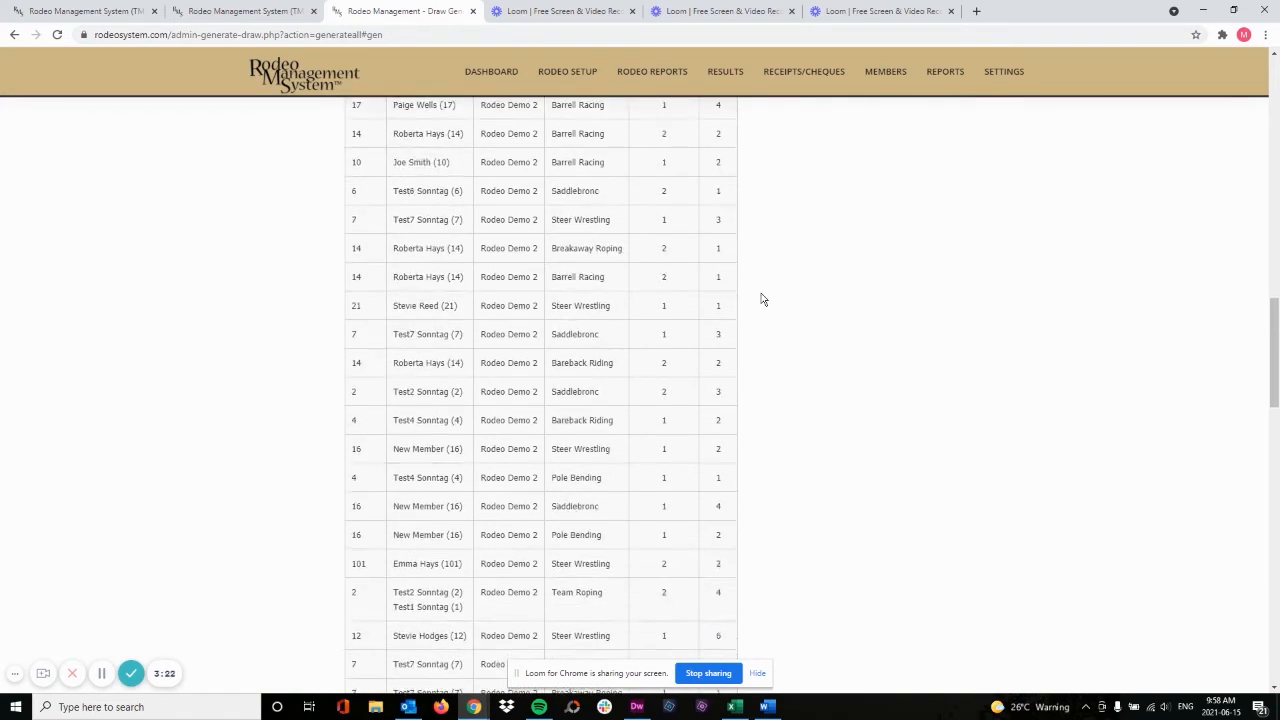
pyautogui.scroll(-4, 760, 300)
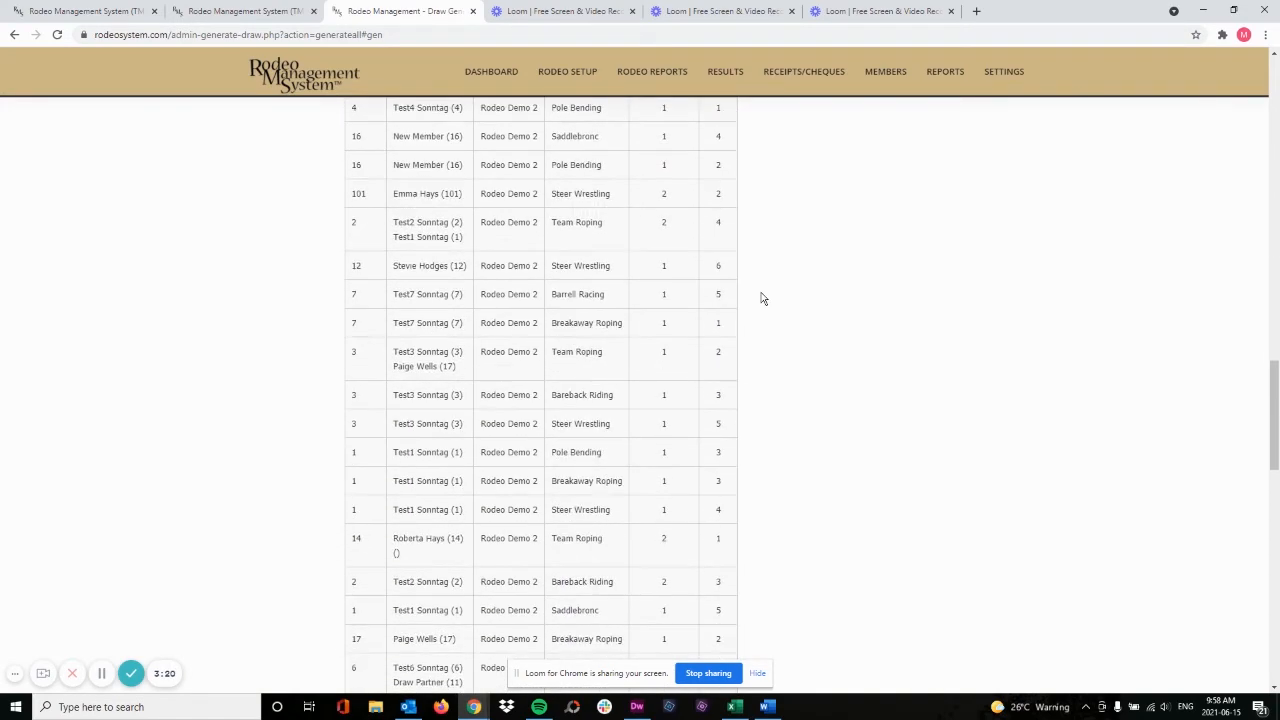
pyautogui.scroll(-4, 762, 298)
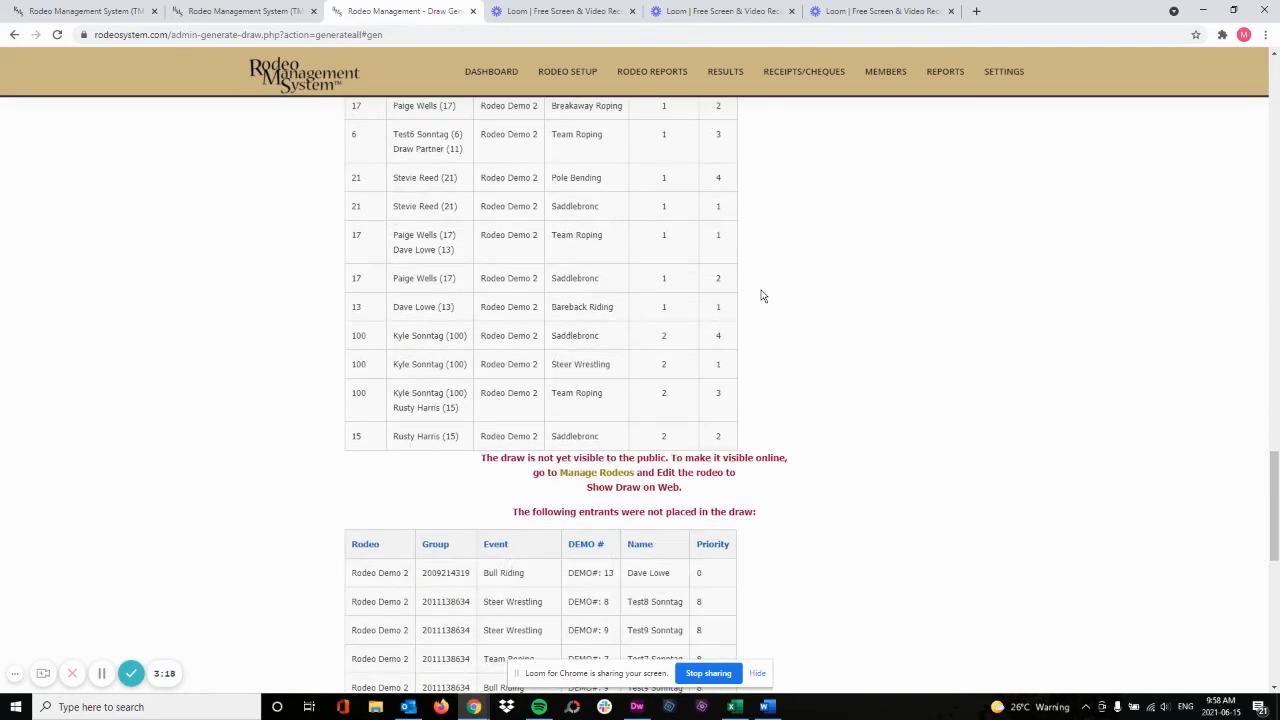
pyautogui.scroll(-3, 760, 296)
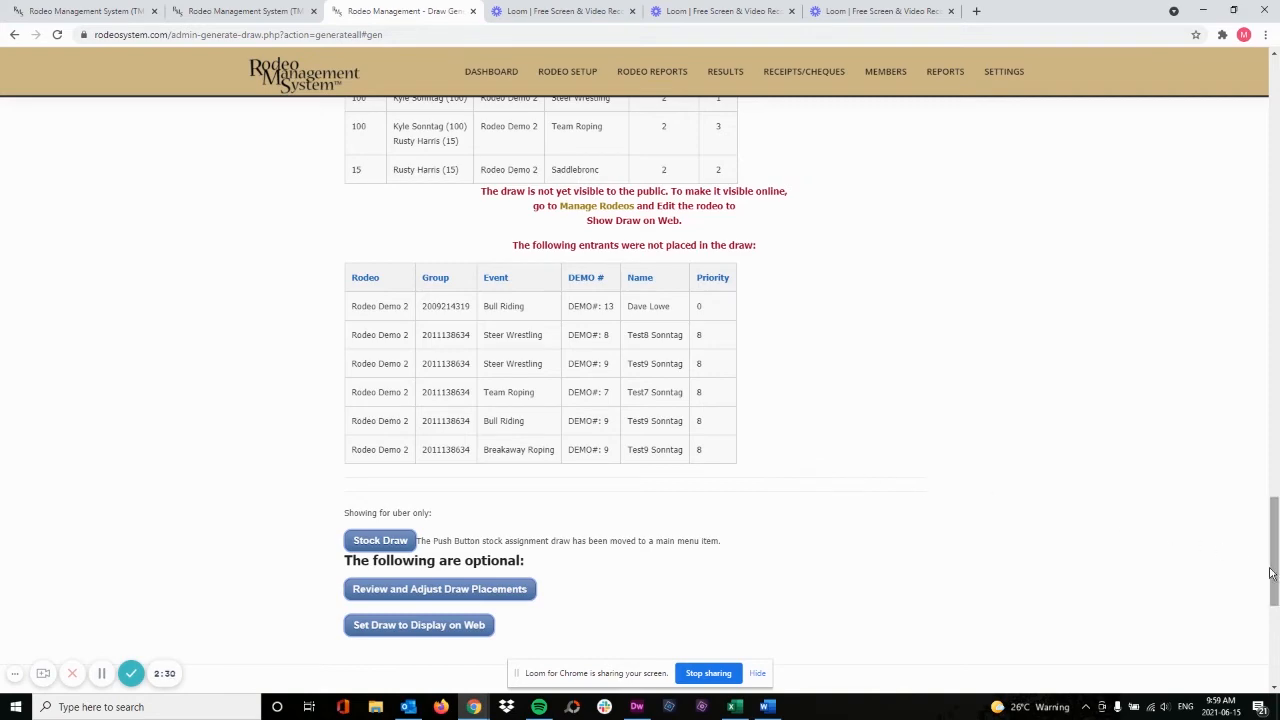
# Re-initialize the draw for Rodeo Demo 2 and generate it again with the existing priorities and maximums
pyautogui.moveTo(1270, 573); pyautogui.dragTo(1275, 108)
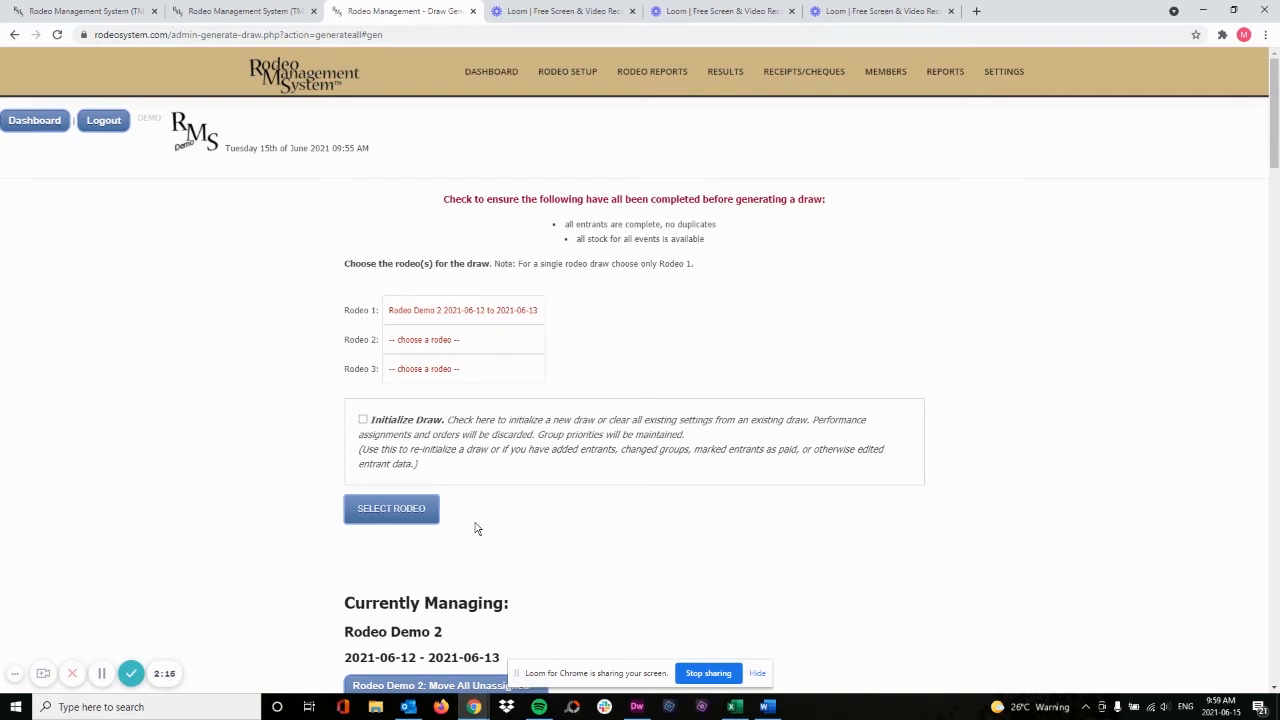
pyautogui.click(416, 516)
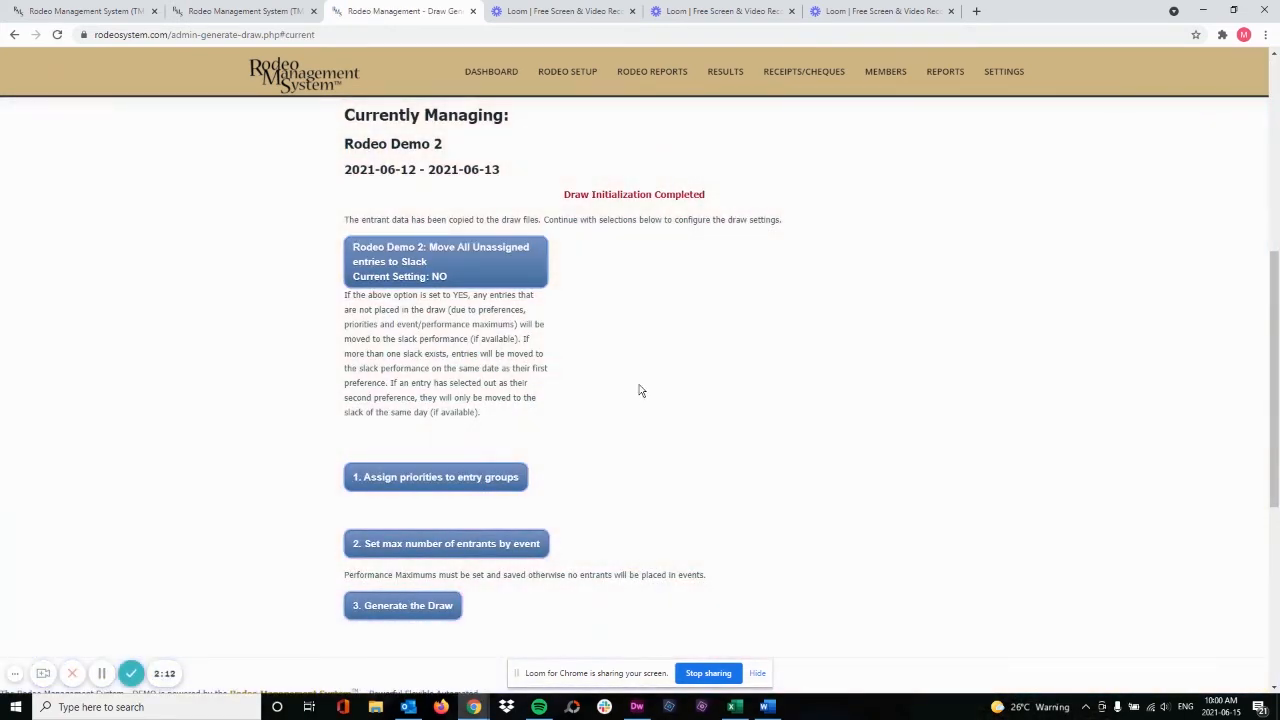
pyautogui.scroll(-1, 641, 390)
pyautogui.scroll(-1, 641, 390)
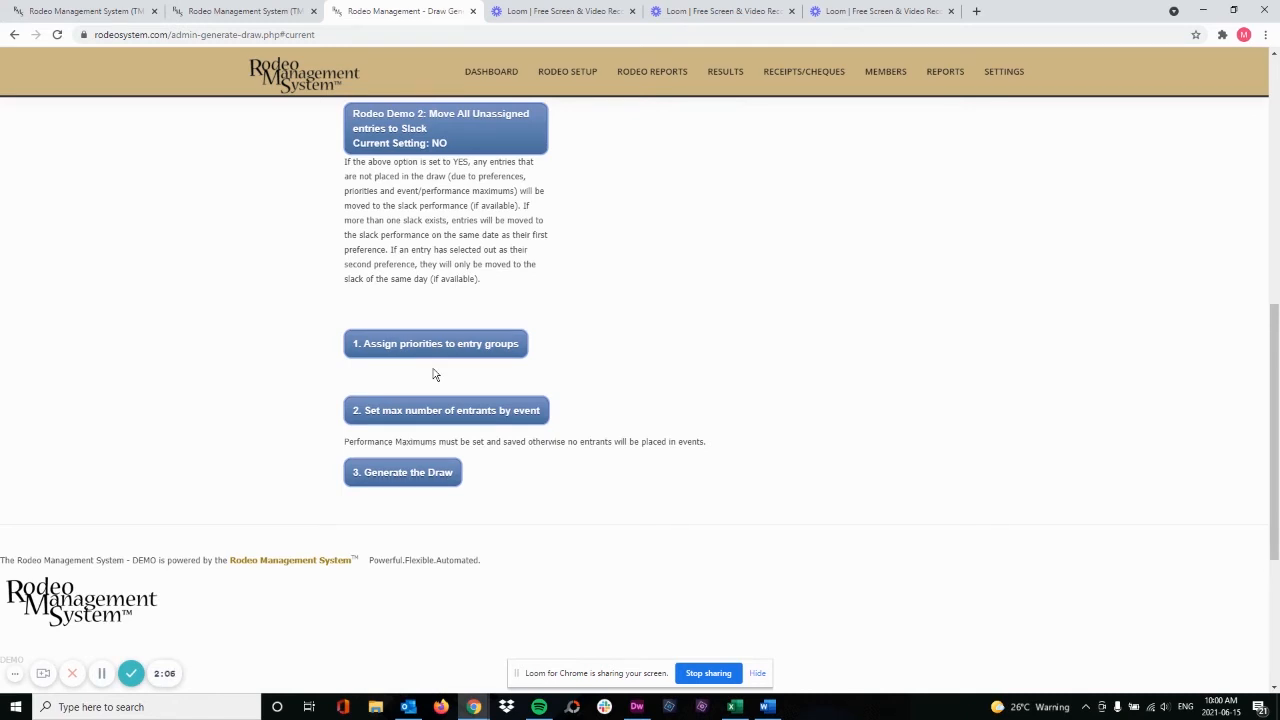
pyautogui.click(398, 478)
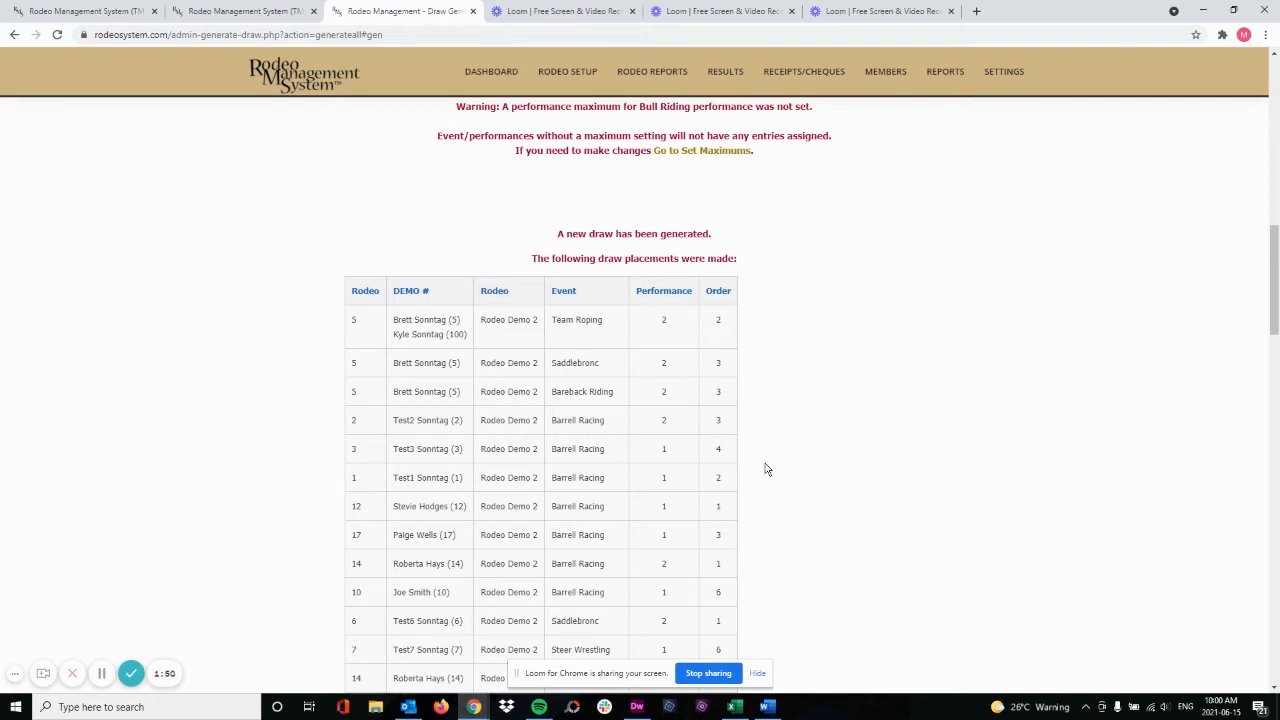
# Review the regenerated draw's placements, its web visibility note and the list of unplaced entrants
pyautogui.scroll(-3, 802, 455)
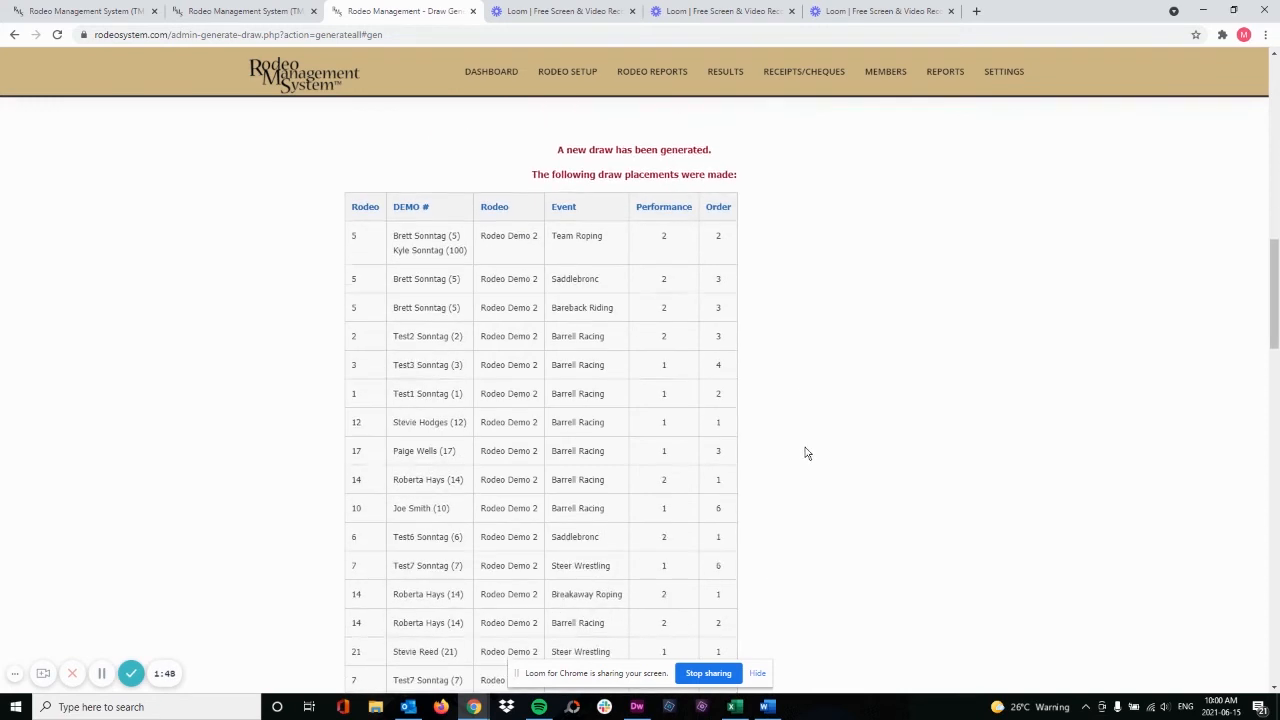
pyautogui.scroll(-5, 806, 452)
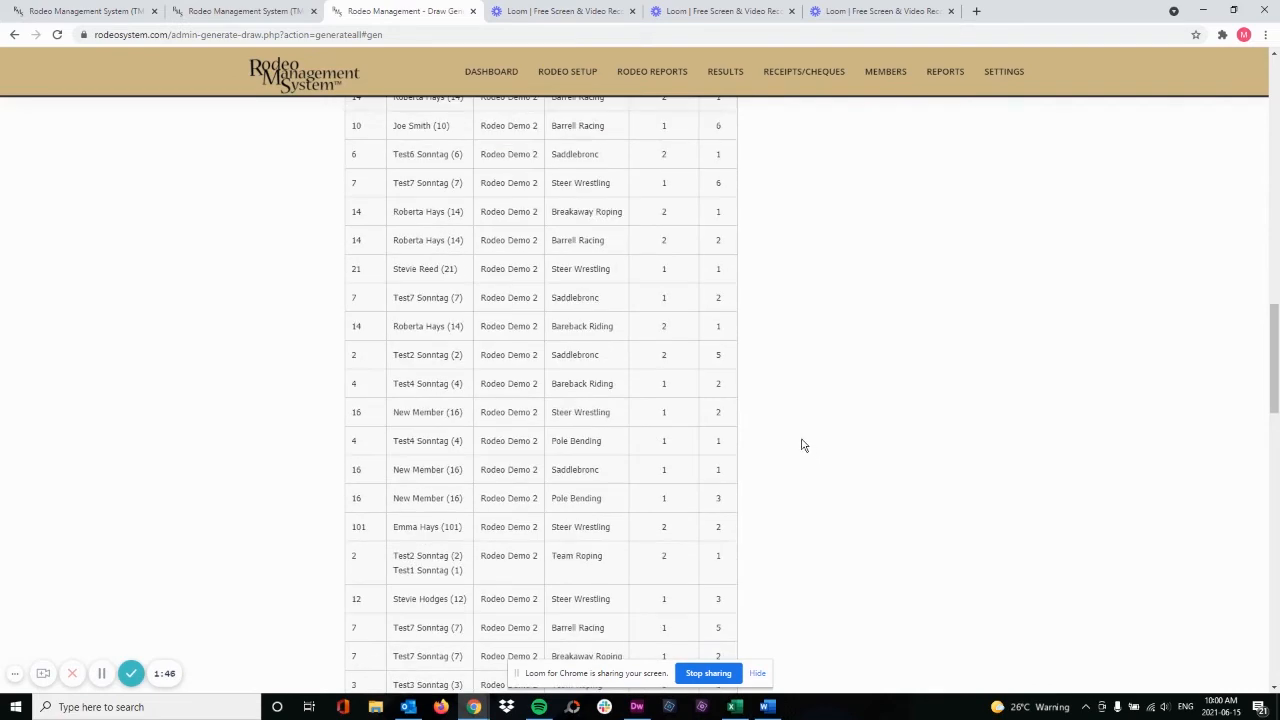
pyautogui.scroll(-10, 800, 443)
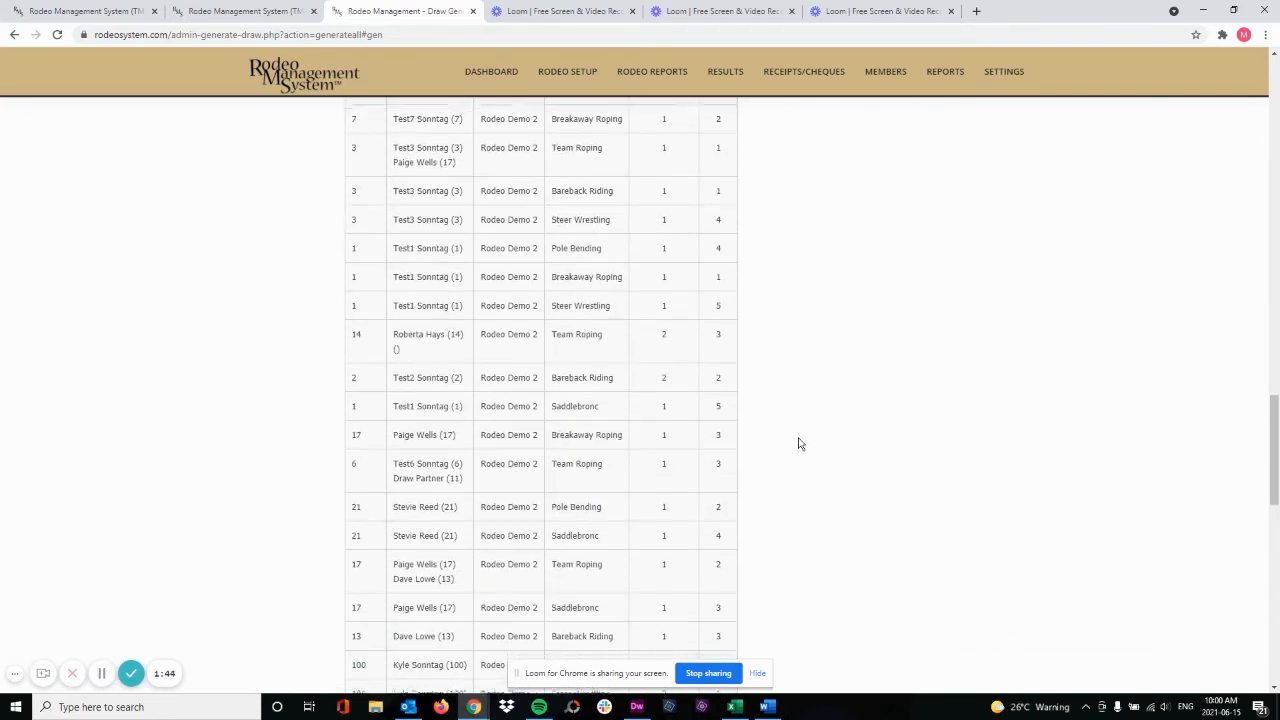
pyautogui.scroll(-2, 800, 443)
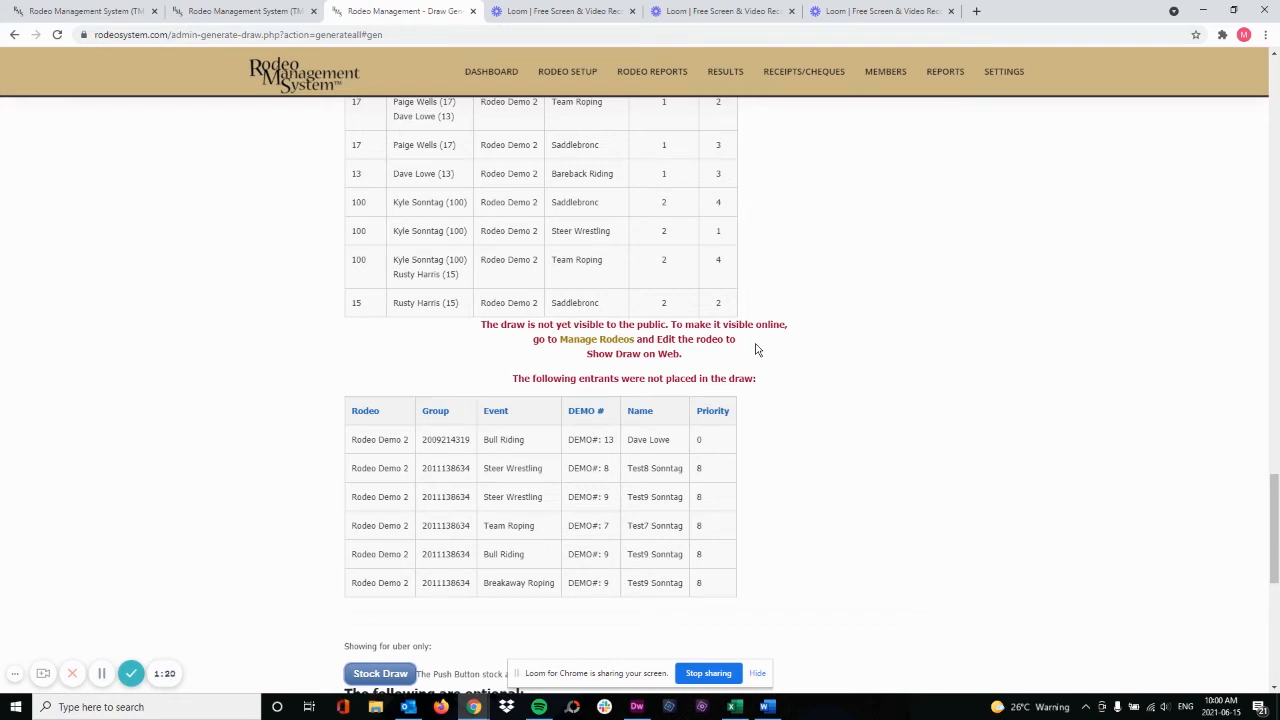
pyautogui.scroll(1, 756, 349)
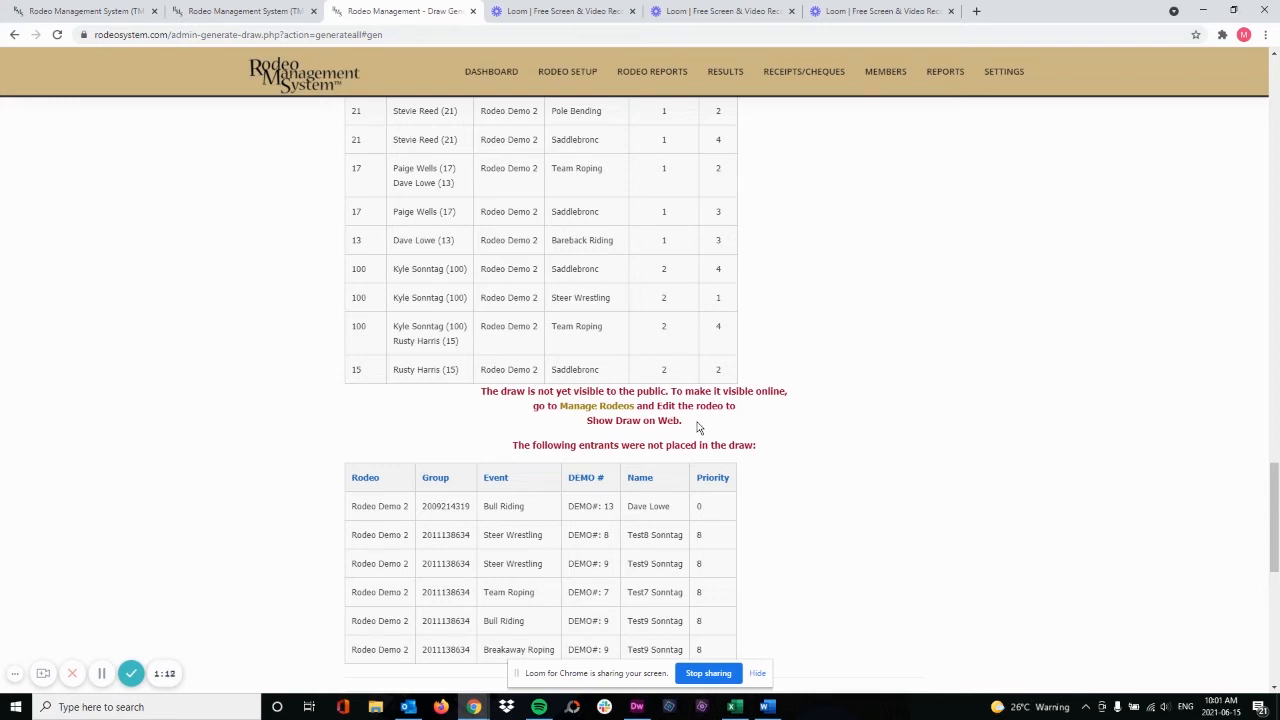
pyautogui.scroll(-1, 698, 427)
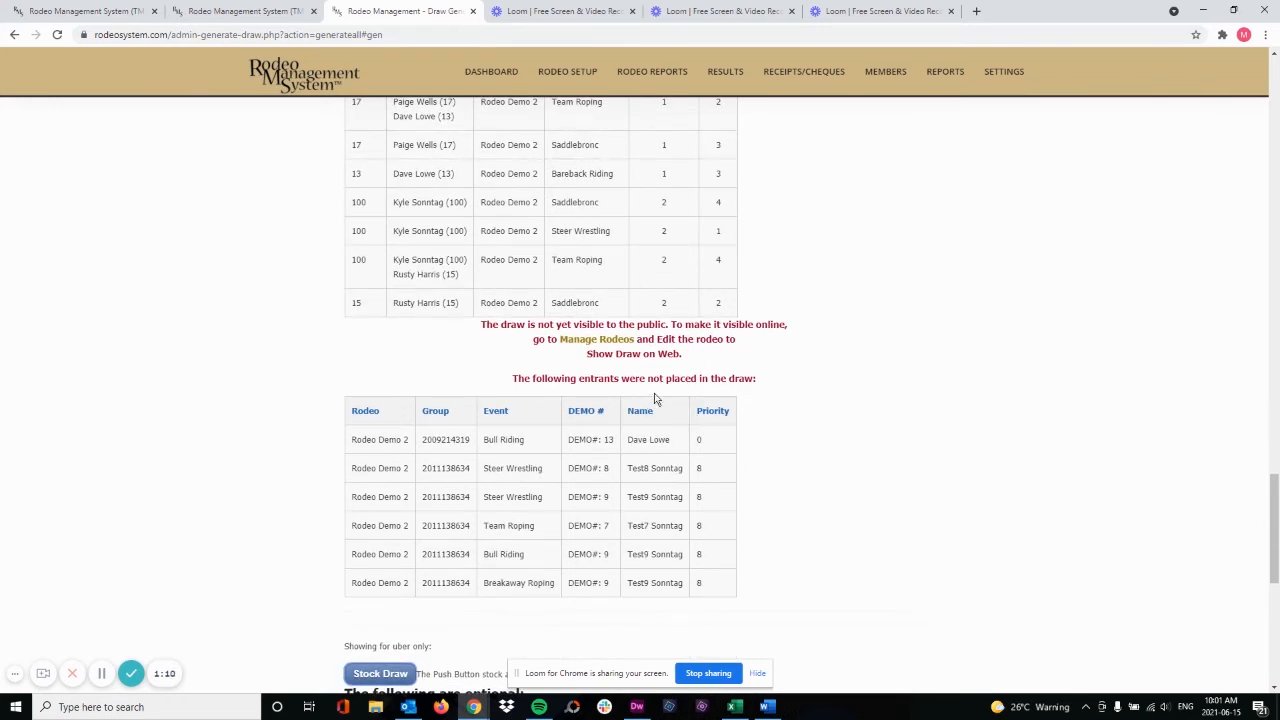
# Open the Draw Exceptions Report and review the entrants of Rodeo Demo 2 who were not placed in a performance
pyautogui.moveTo(650, 80)
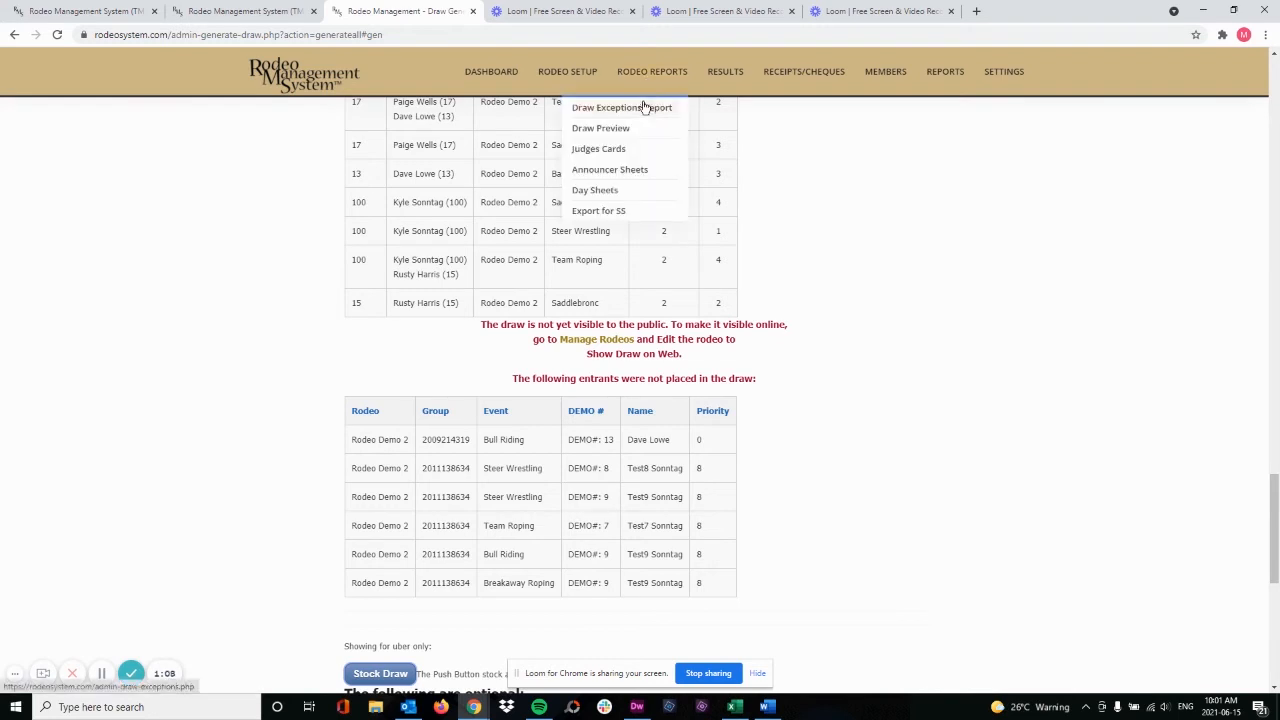
pyautogui.click(645, 107)
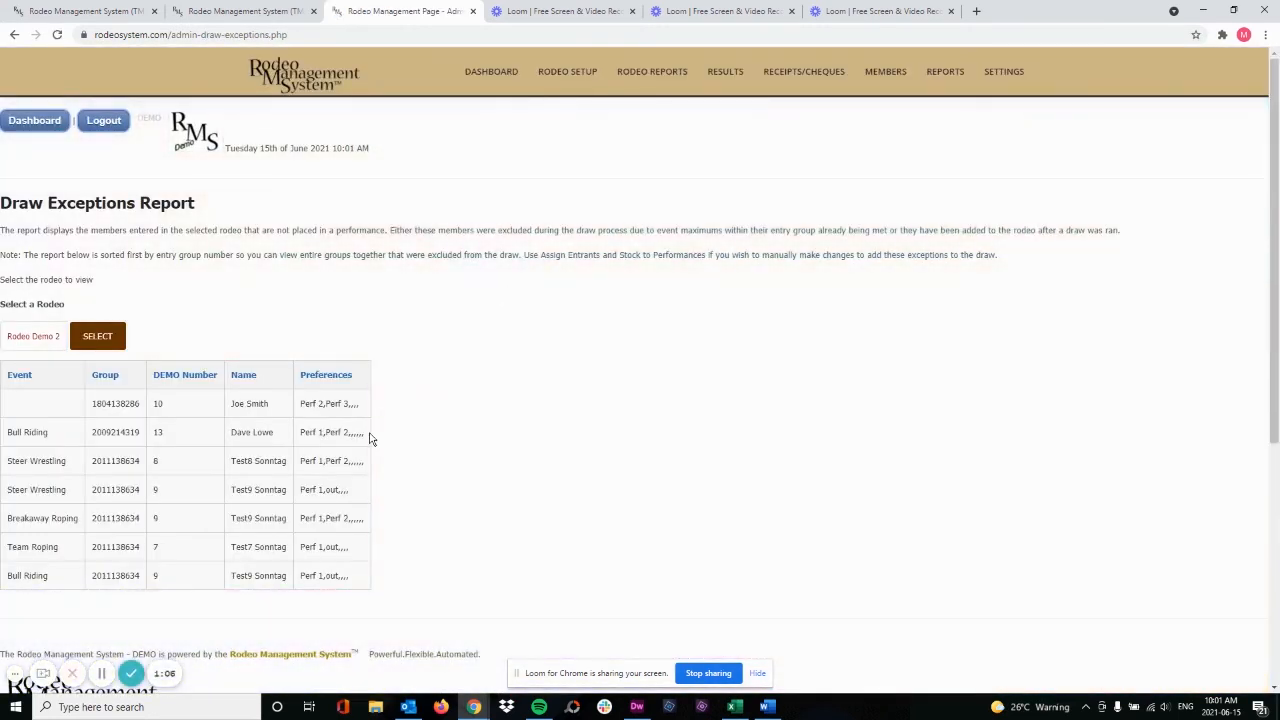
pyautogui.scroll(-1, 381, 428)
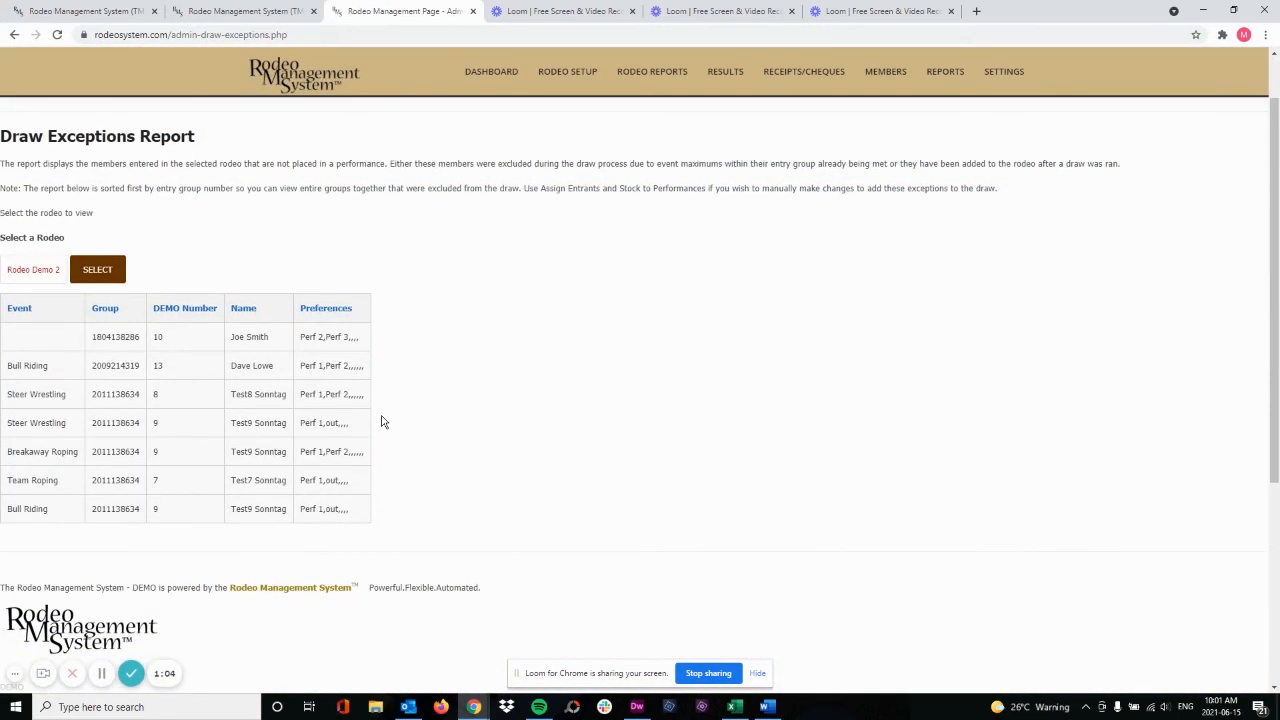
pyautogui.scroll(-1, 391, 424)
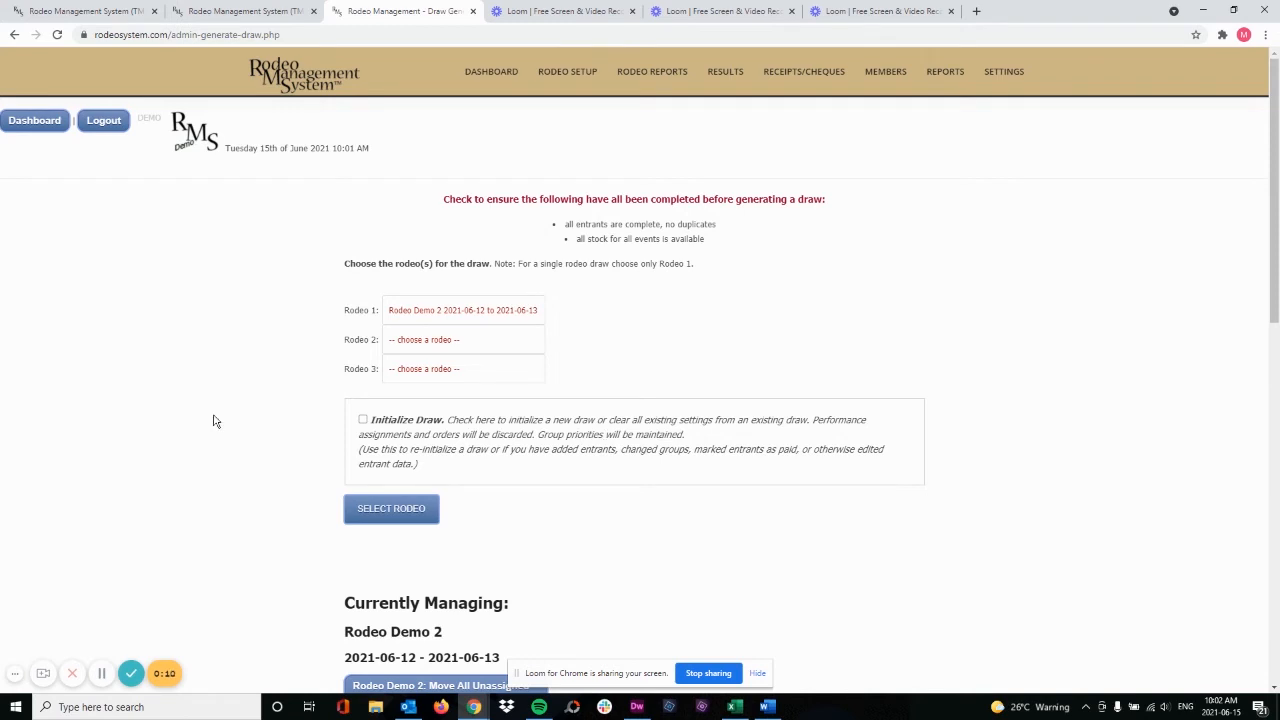
# Open the draw preview, choose Rodeo Demo 2 and review its unofficial draw by event and performance
pyautogui.moveTo(657, 74)
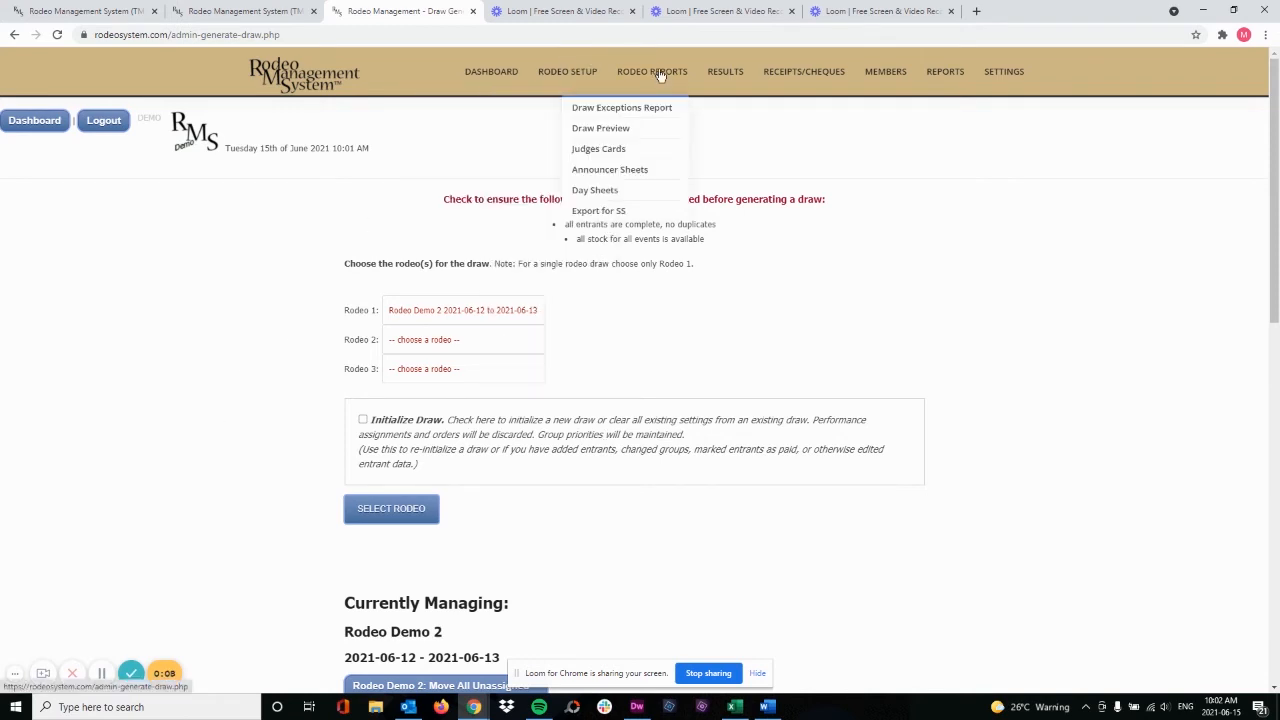
pyautogui.click(624, 136)
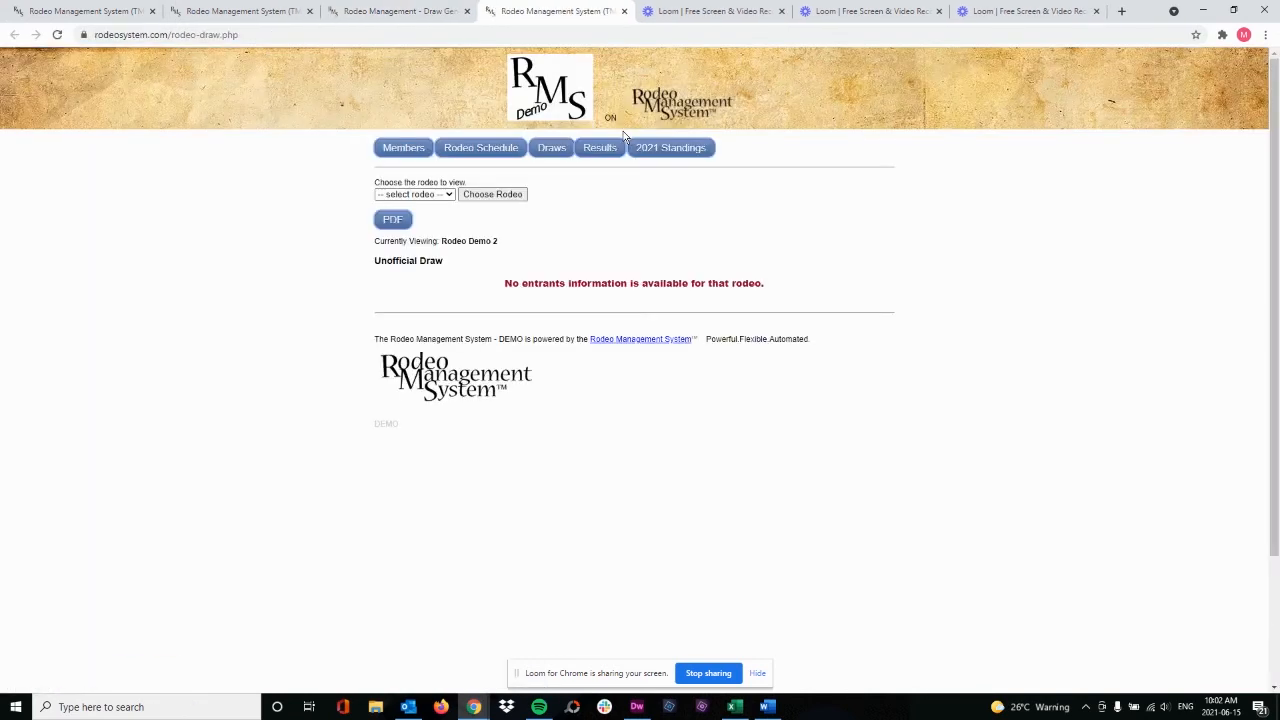
pyautogui.click(437, 199)
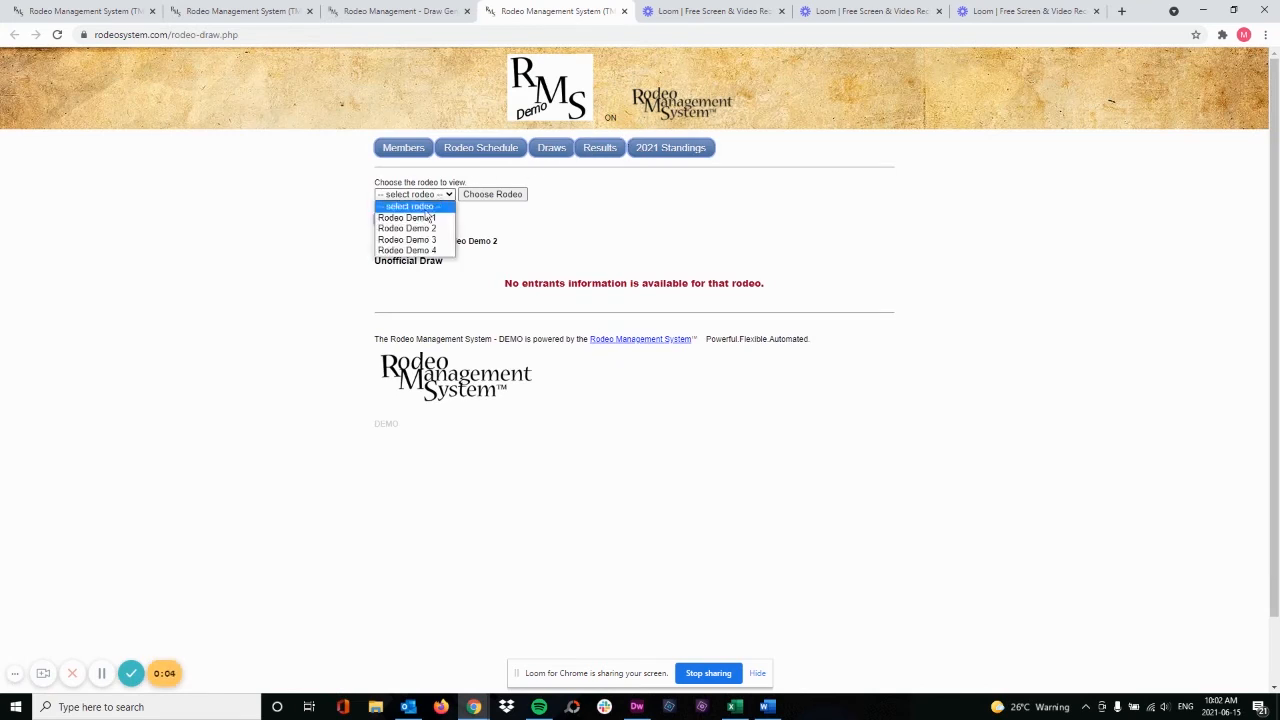
pyautogui.click(430, 226)
pyautogui.click(489, 198)
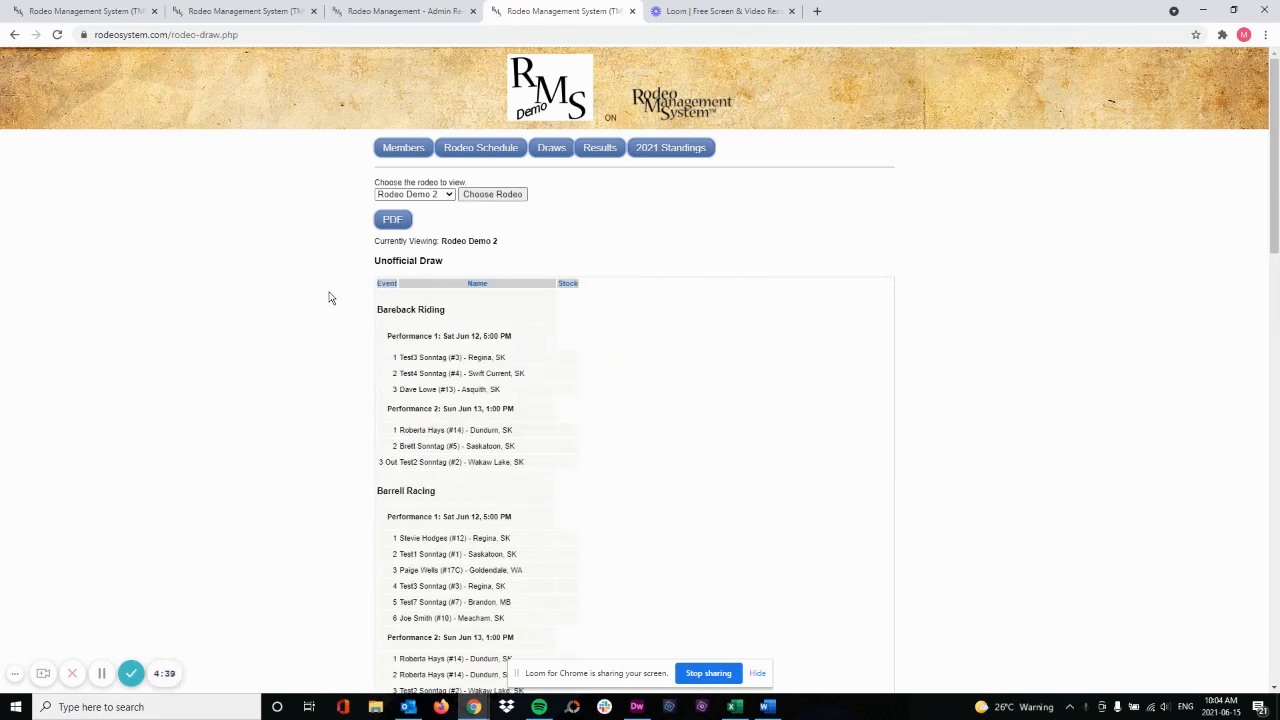
pyautogui.scroll(-5, 330, 297)
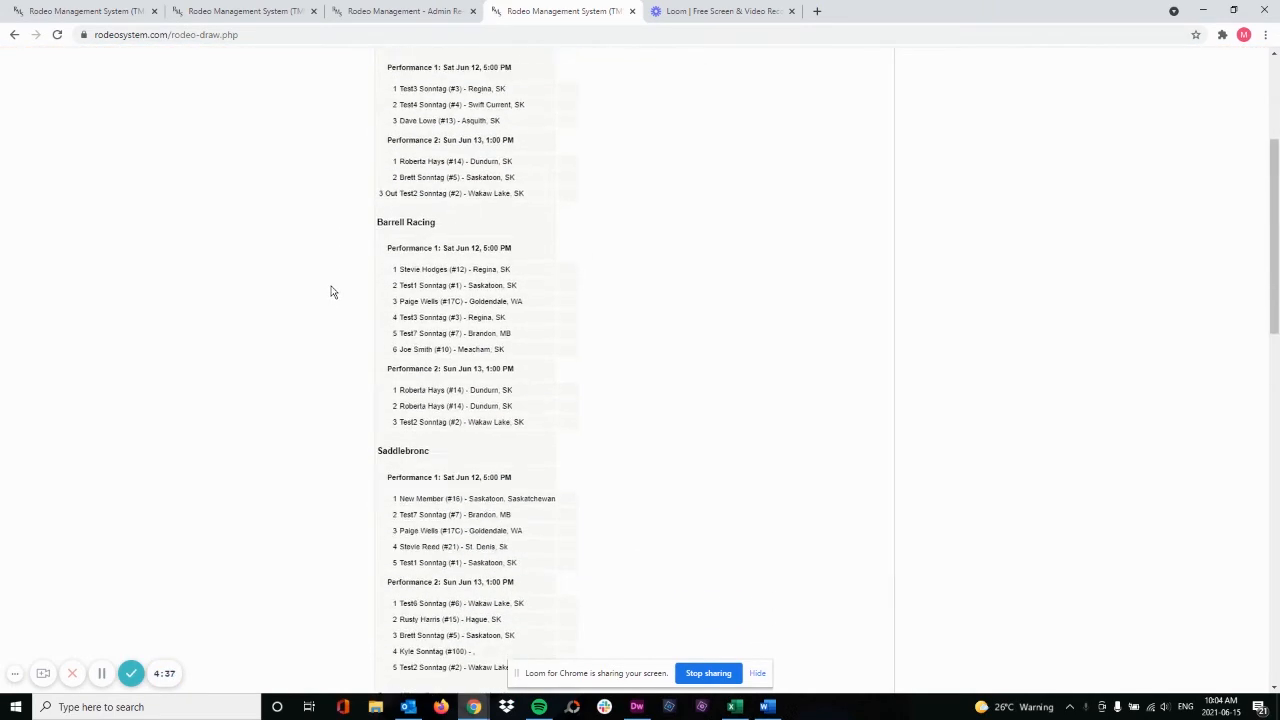
pyautogui.scroll(-6, 333, 291)
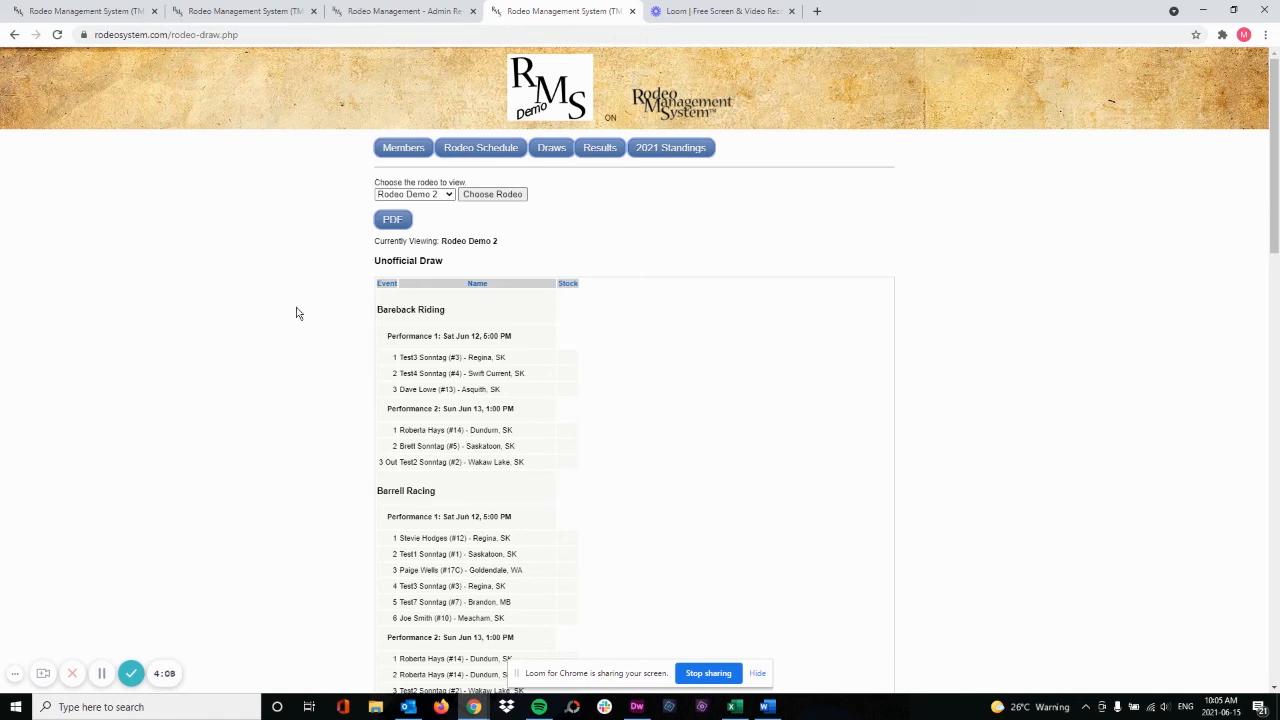
# Return to the admin site and open Assign Entrants and Stock to Performances, showing the Bareback Riding entrants of Rodeo Demo 2
pyautogui.click(395, 12)
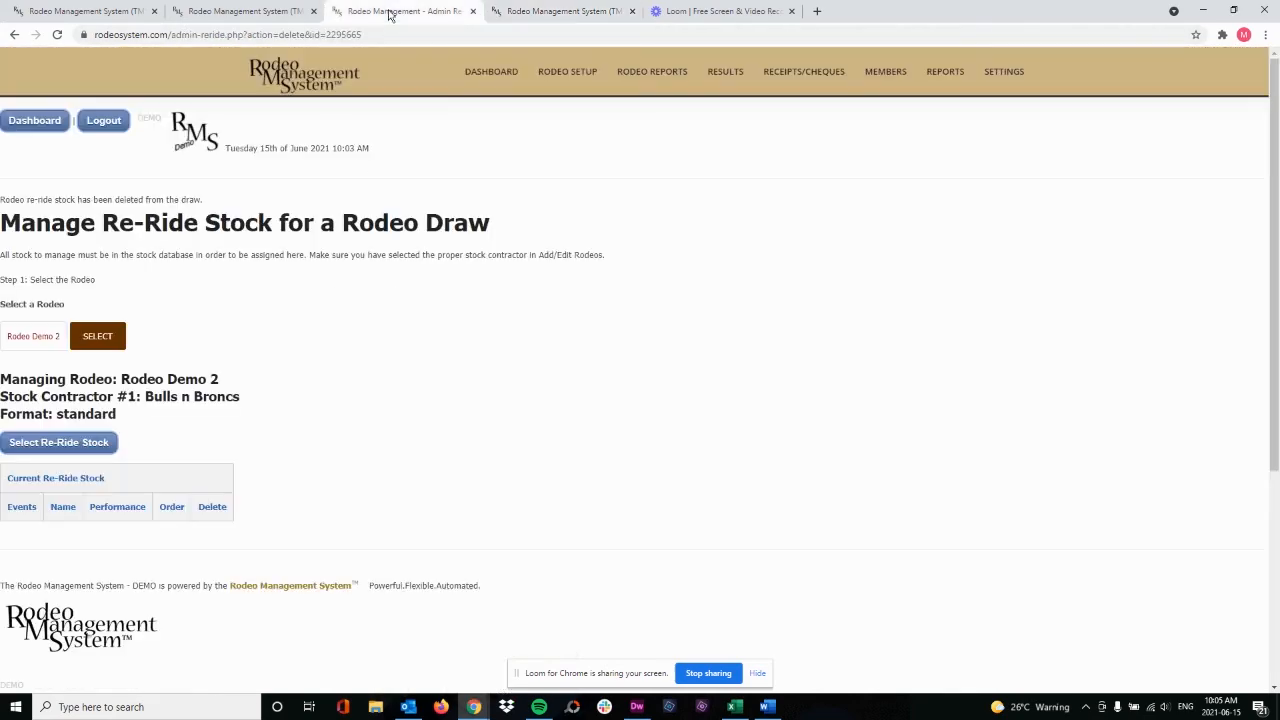
pyautogui.moveTo(492, 76)
pyautogui.moveTo(567, 76)
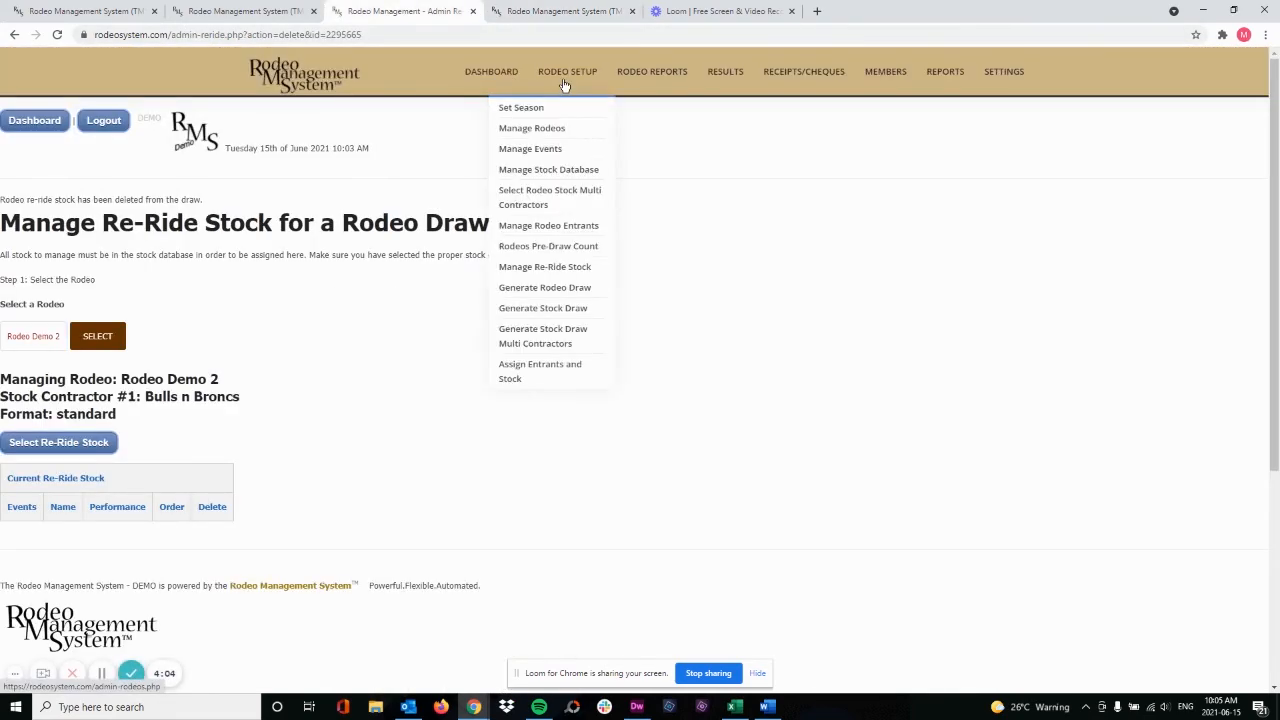
pyautogui.click(549, 379)
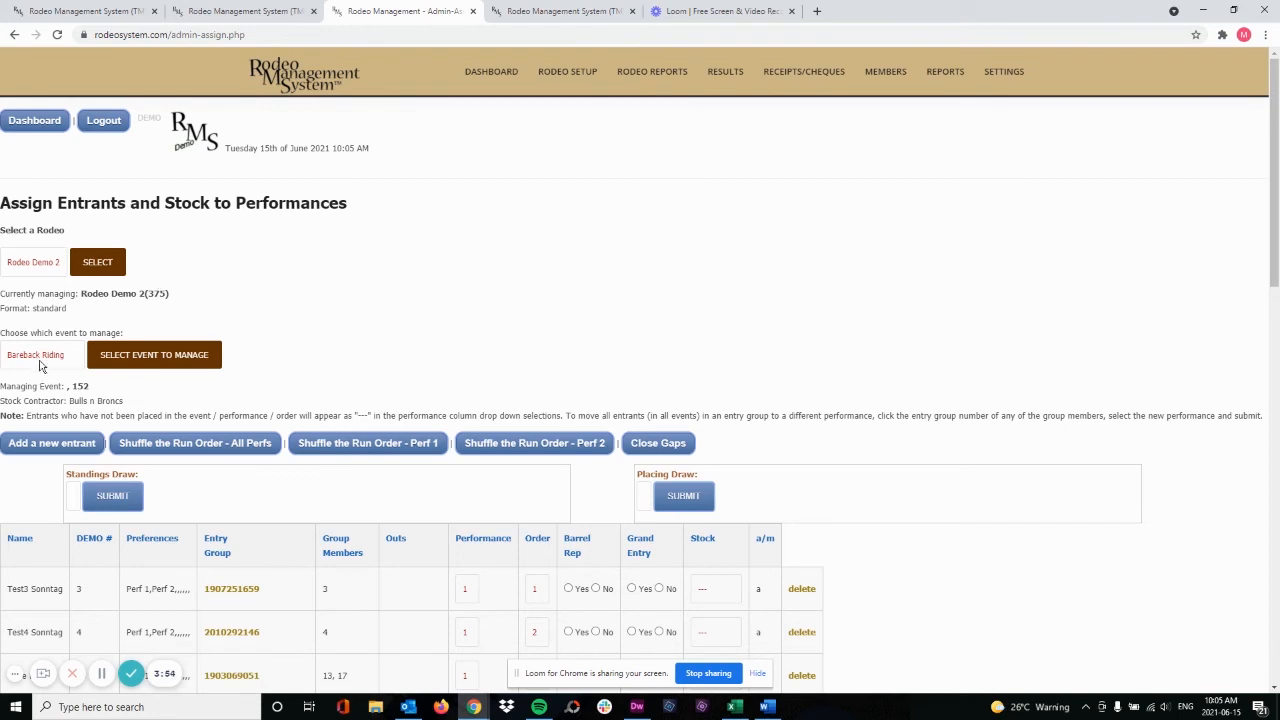
pyautogui.scroll(-2, 545, 295)
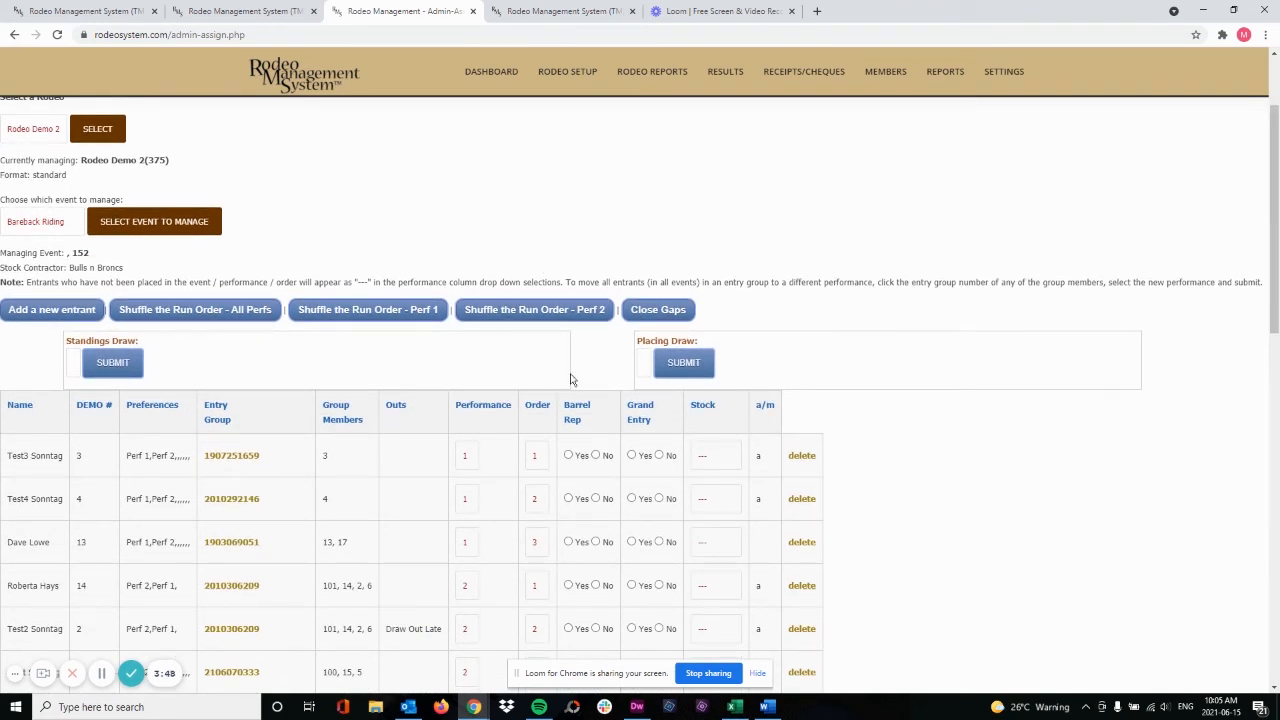
pyautogui.scroll(-1, 590, 378)
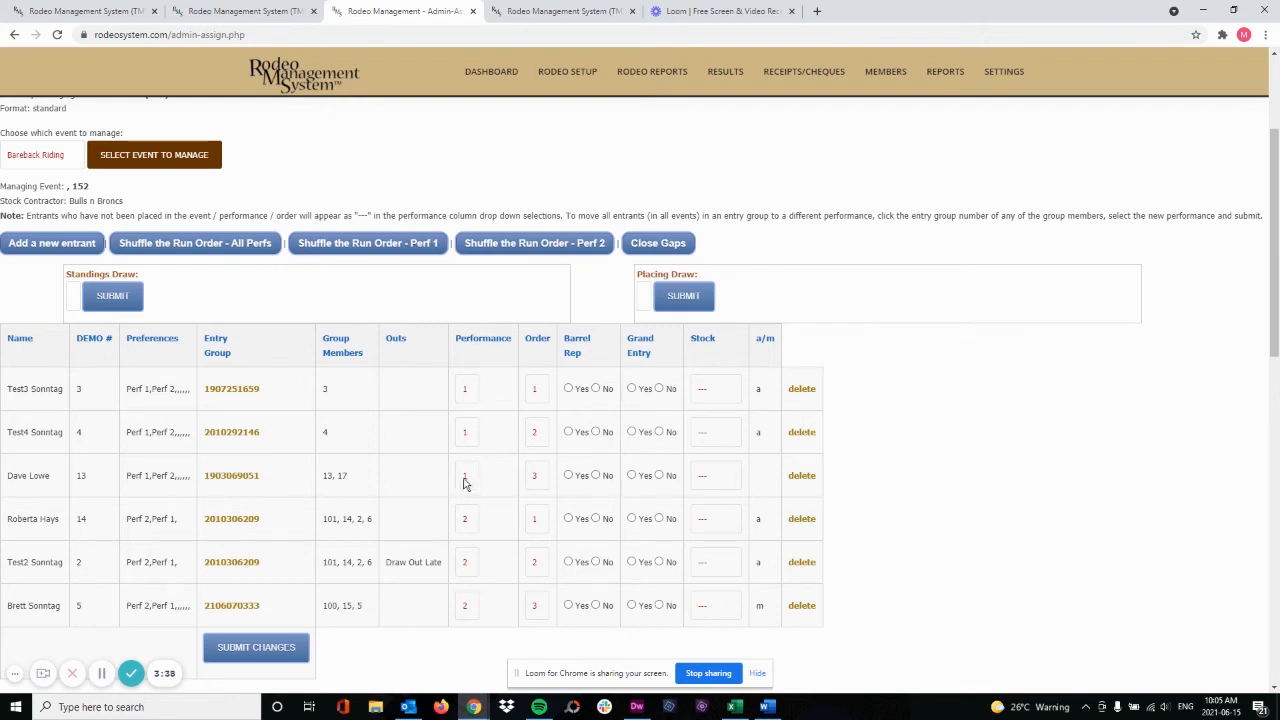
# Swap the first and third entrants' run orders in Bareback Riding performance 1 by setting them to 3 and 1, and save the changes
pyautogui.click(533, 482)
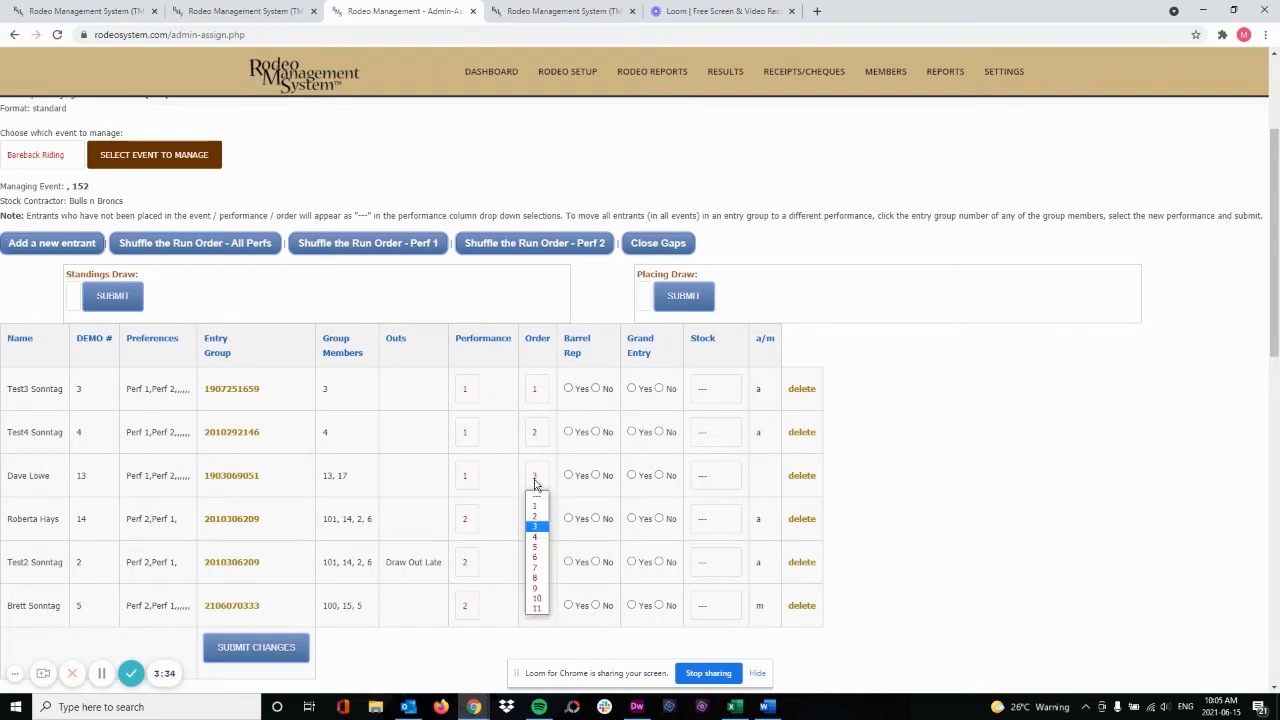
pyautogui.click(540, 503)
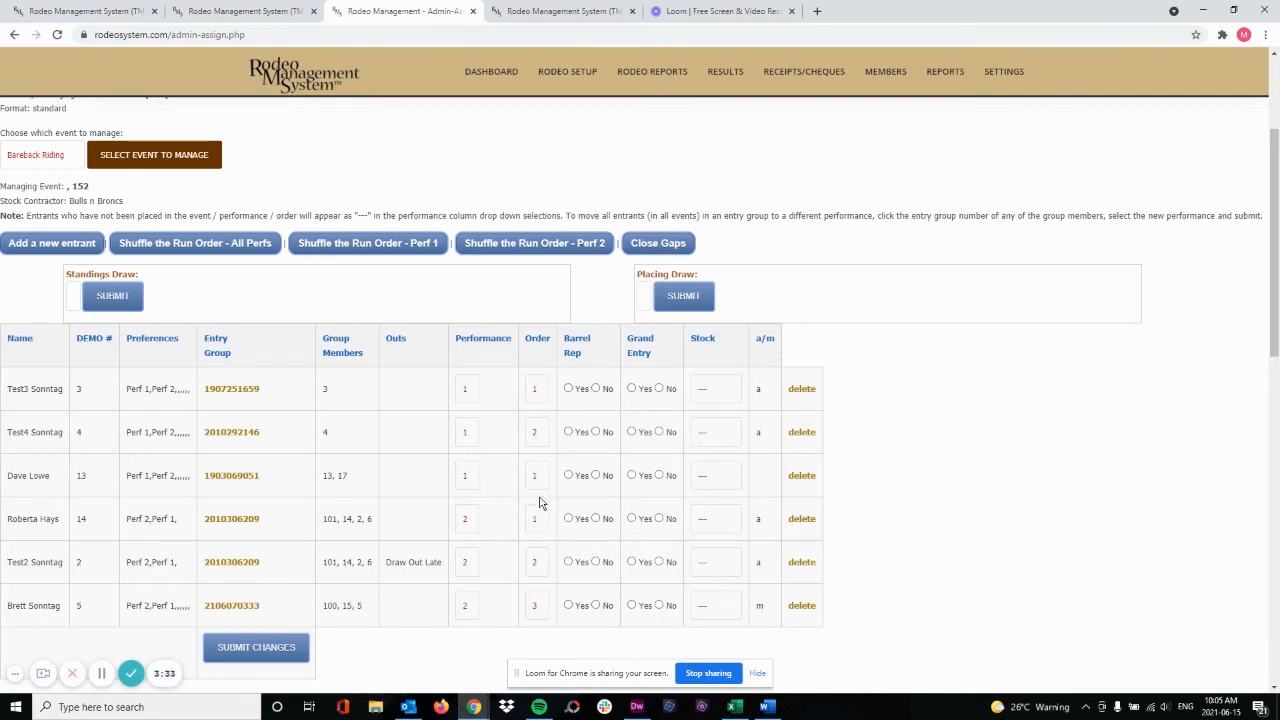
pyautogui.click(540, 400)
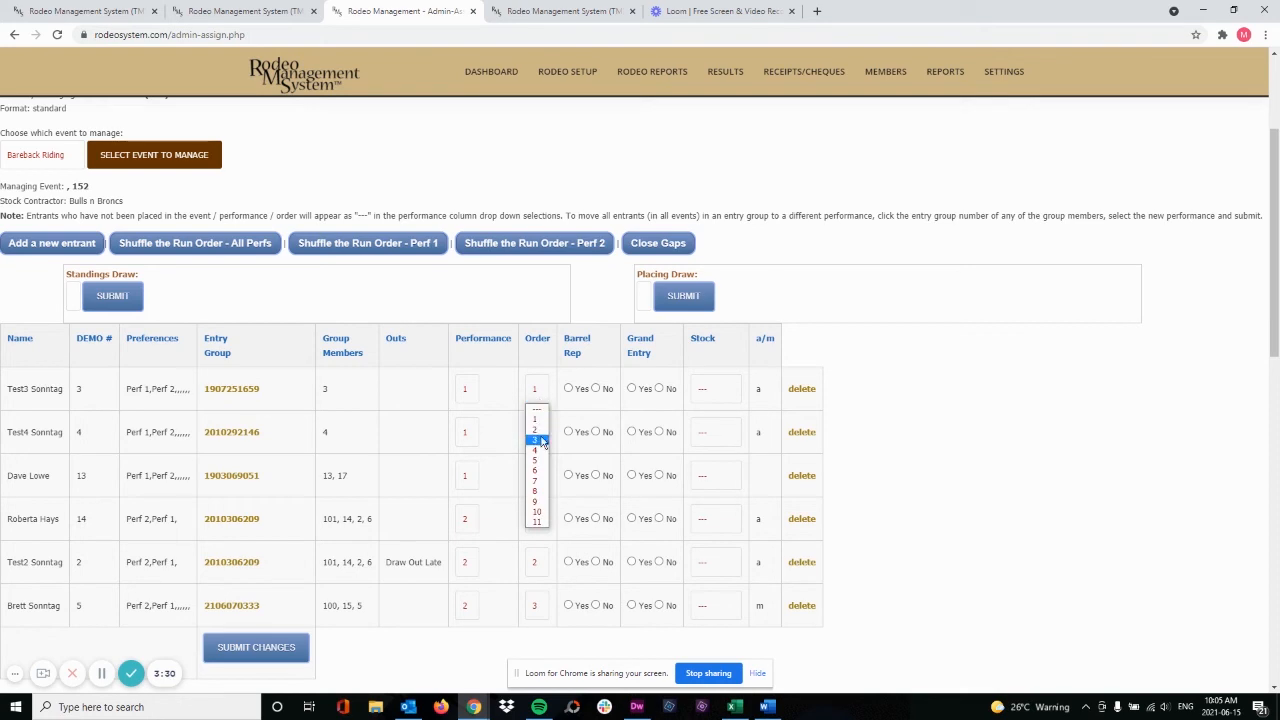
pyautogui.click(543, 442)
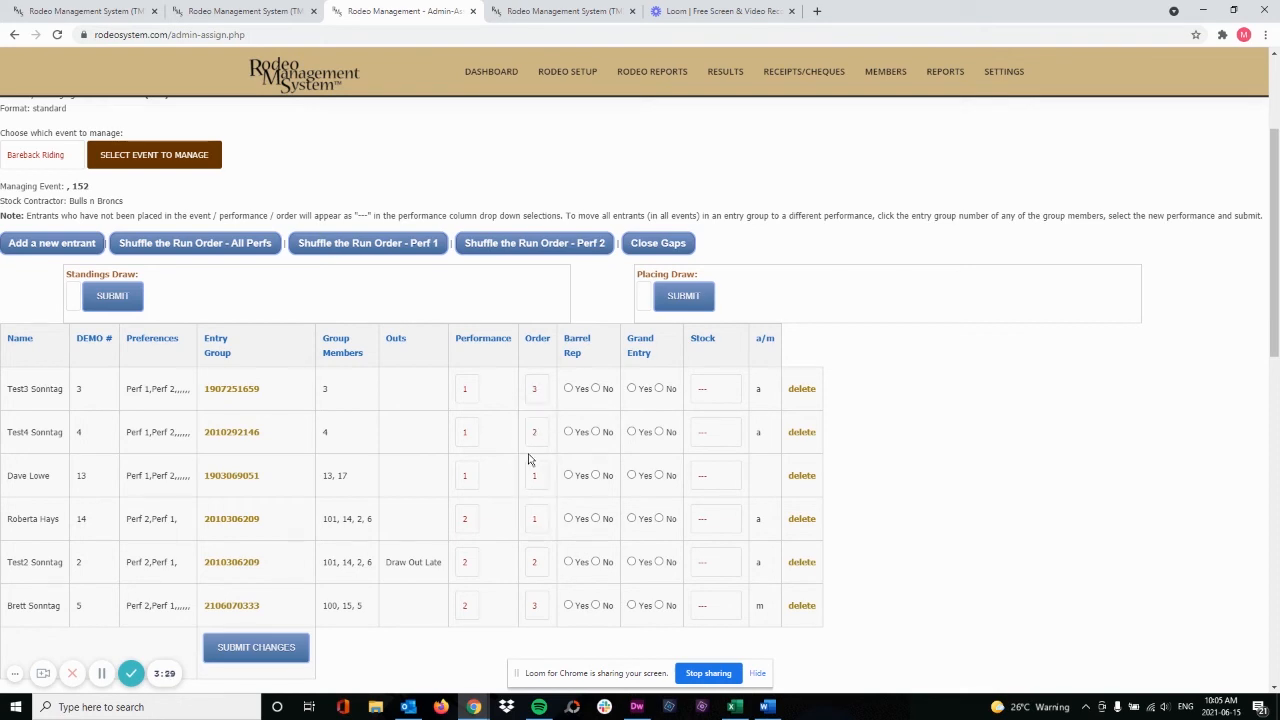
pyautogui.click(278, 652)
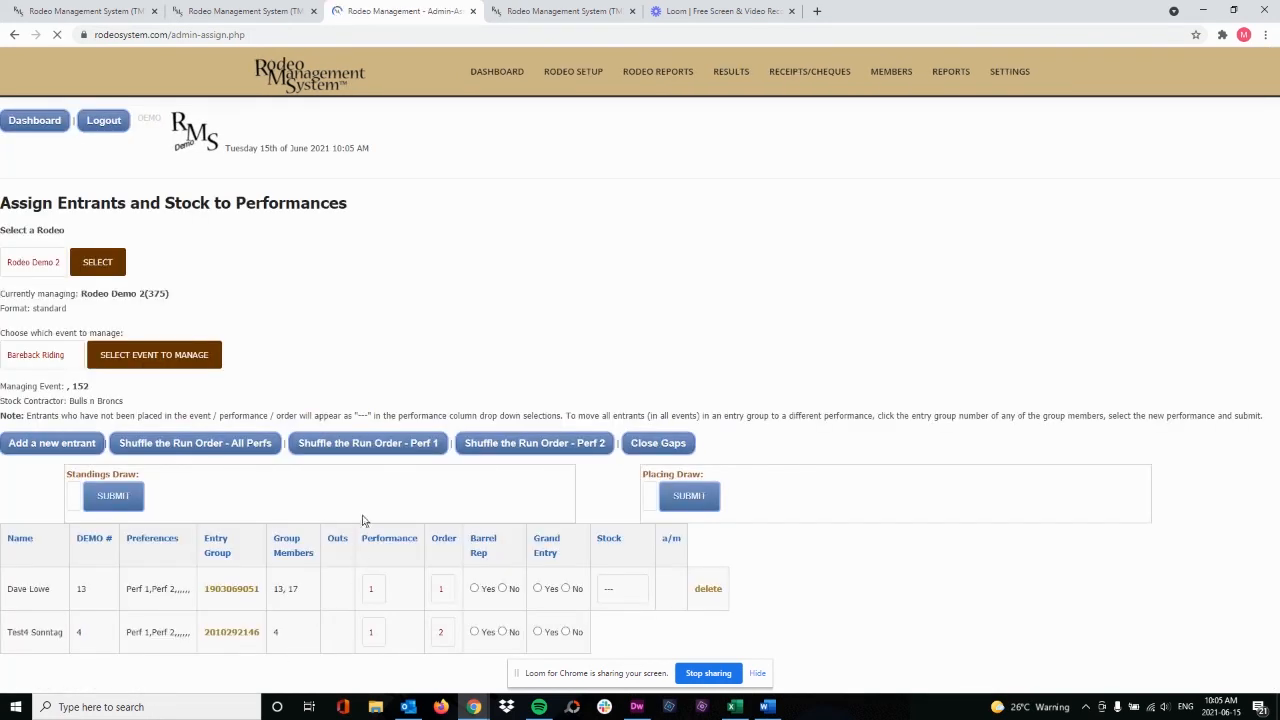
# Exchange the order 3 entrants between Bareback Riding performances 1 and 2, and submit the changes
pyautogui.scroll(-4, 377, 489)
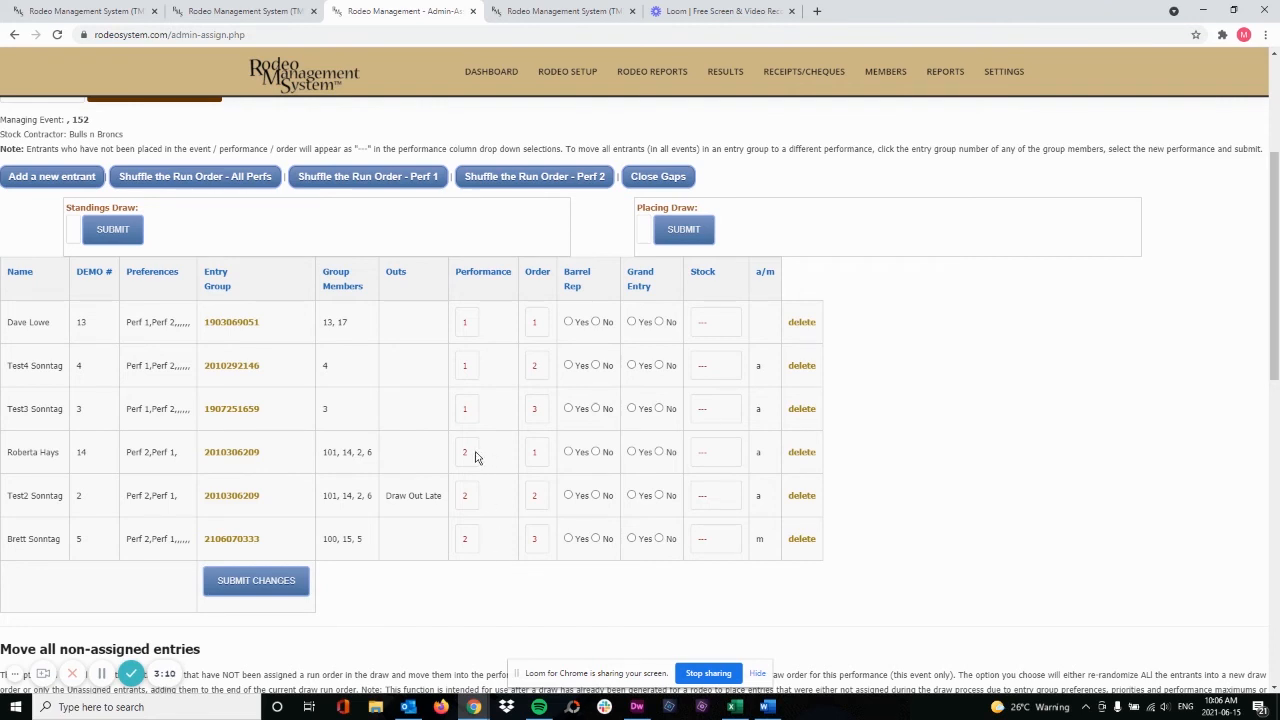
pyautogui.click(472, 538)
pyautogui.click(472, 570)
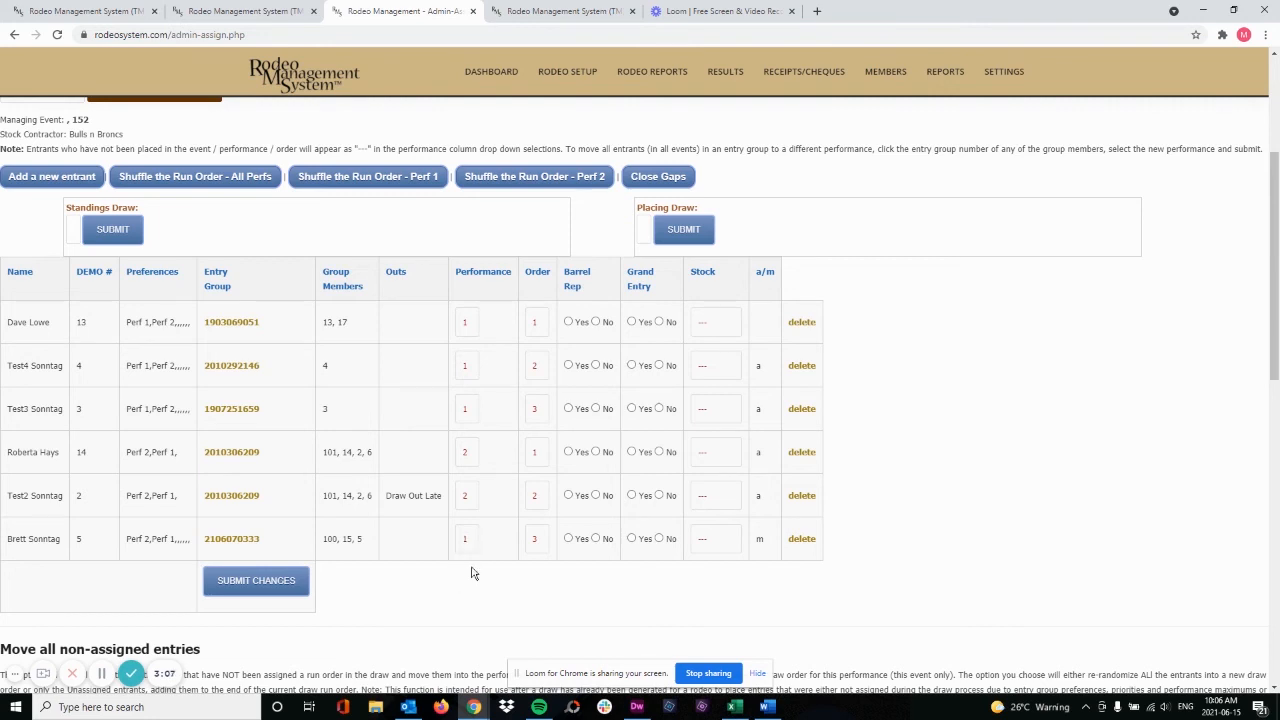
pyautogui.click(466, 409)
pyautogui.click(469, 450)
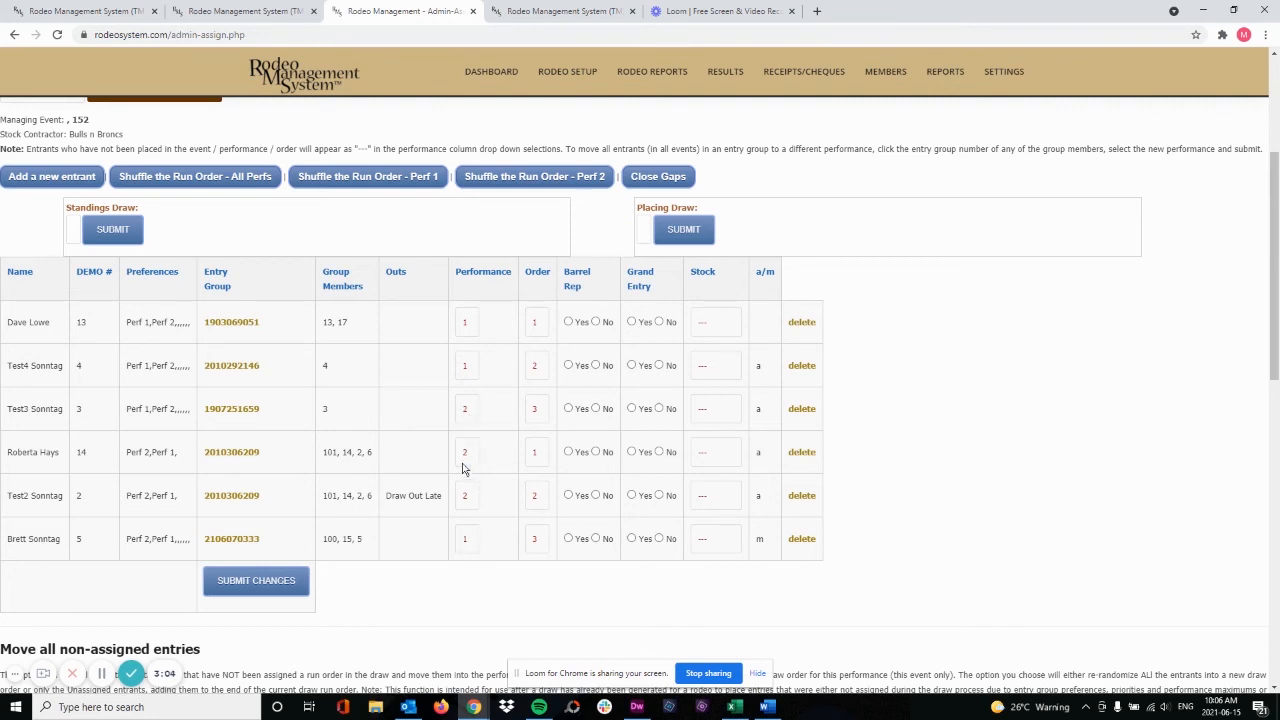
pyautogui.click(255, 582)
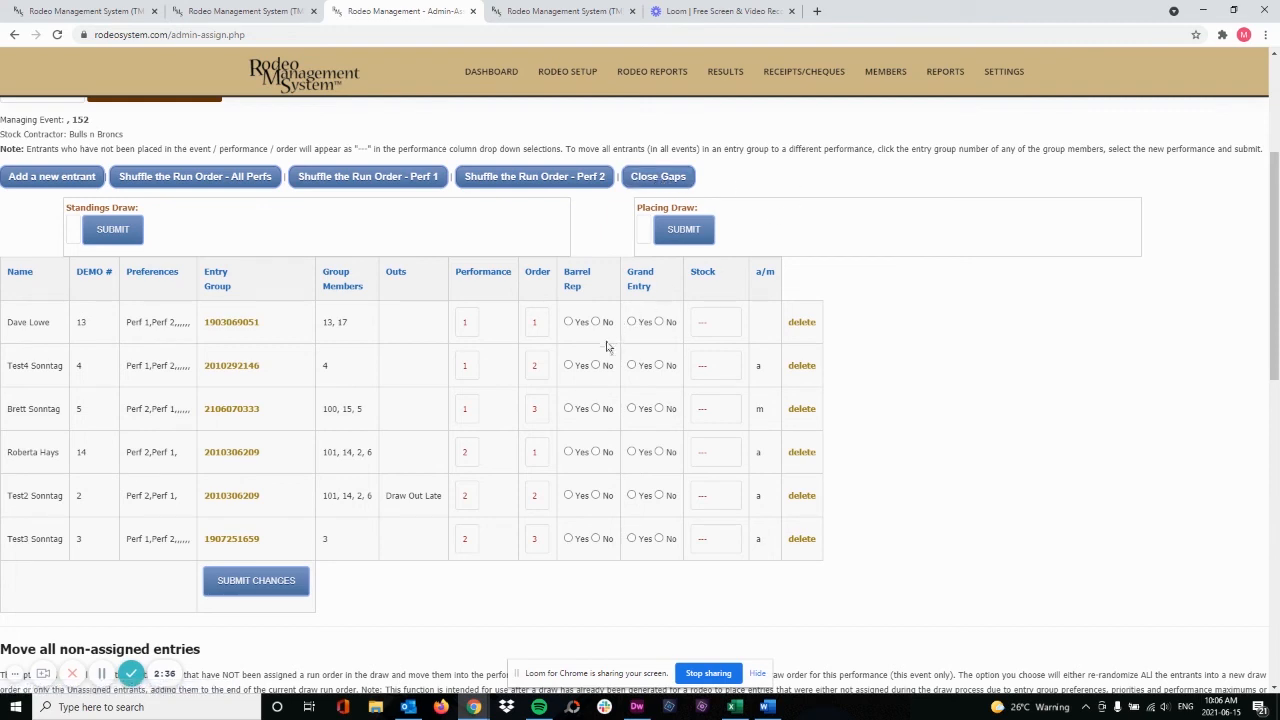
# Set the second and third entrants' orders in Bareback Riding performance 1 to 5 and 7, and run Close Gaps
pyautogui.click(537, 366)
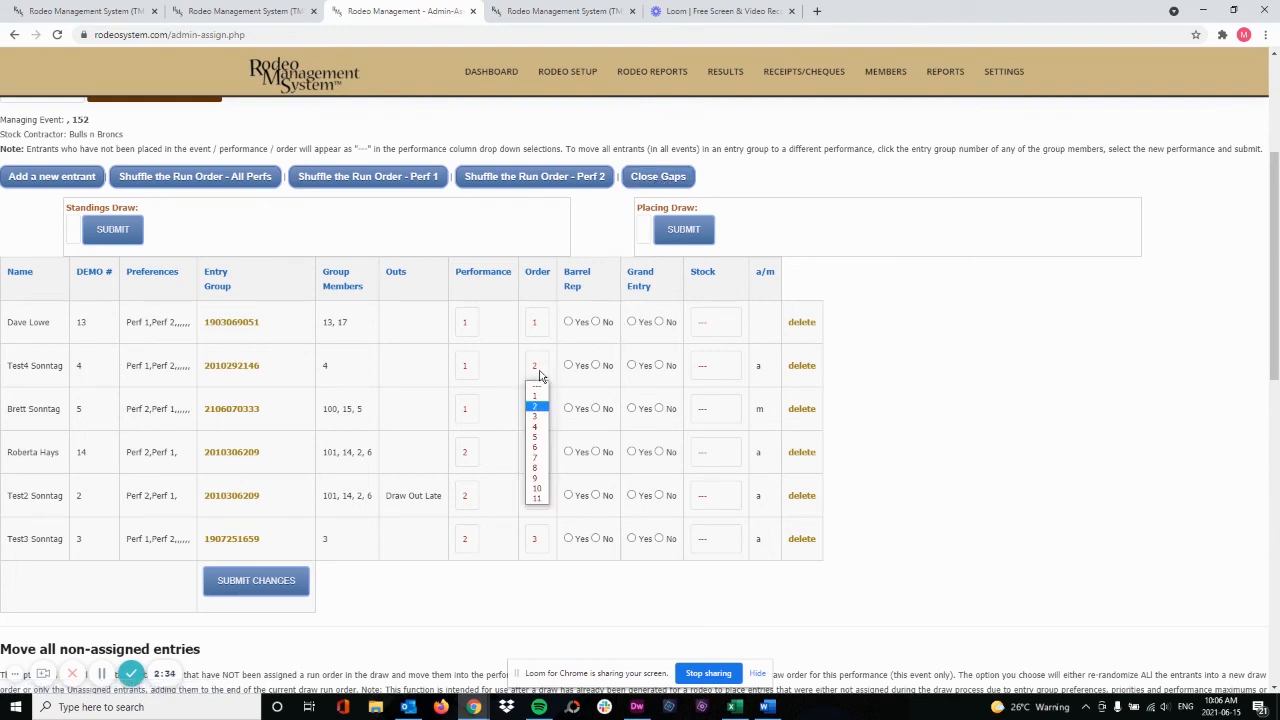
pyautogui.click(535, 437)
pyautogui.click(539, 410)
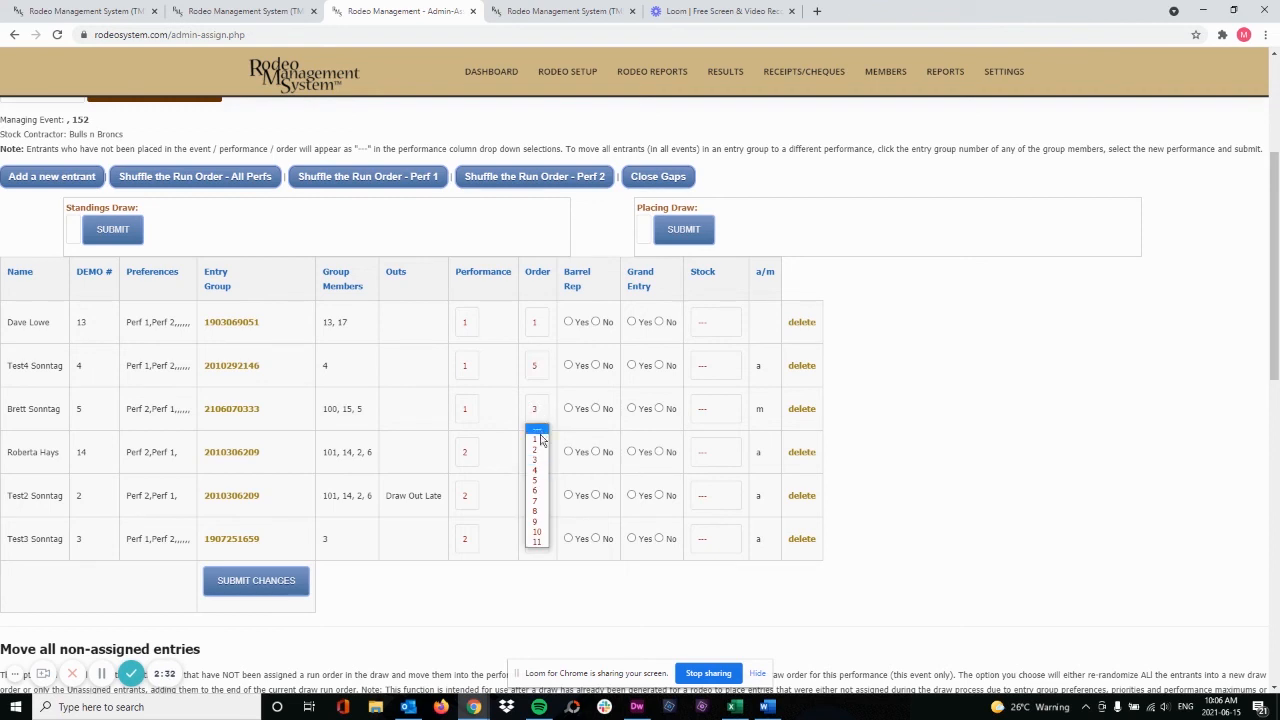
pyautogui.click(540, 501)
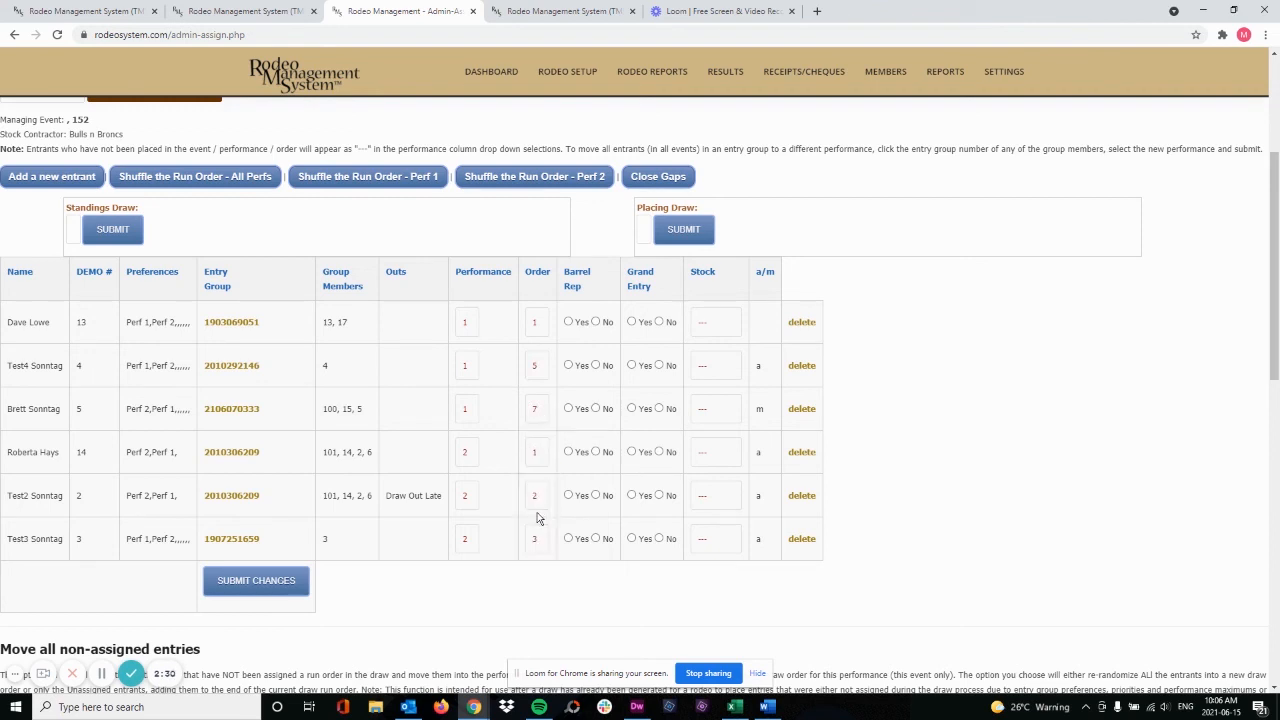
pyautogui.click(655, 177)
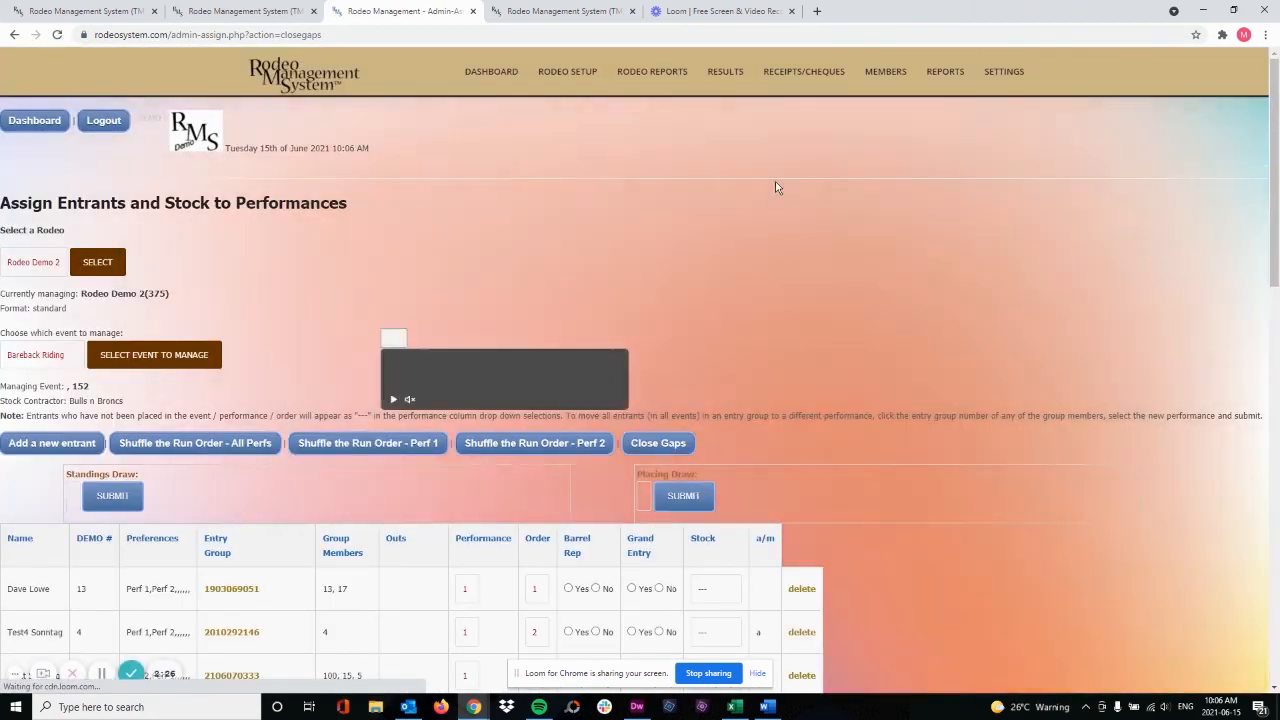
# Examine the Bareback Riding run order and the options for moving non-assigned entries or all entries to one performance
pyautogui.scroll(-2, 554, 270)
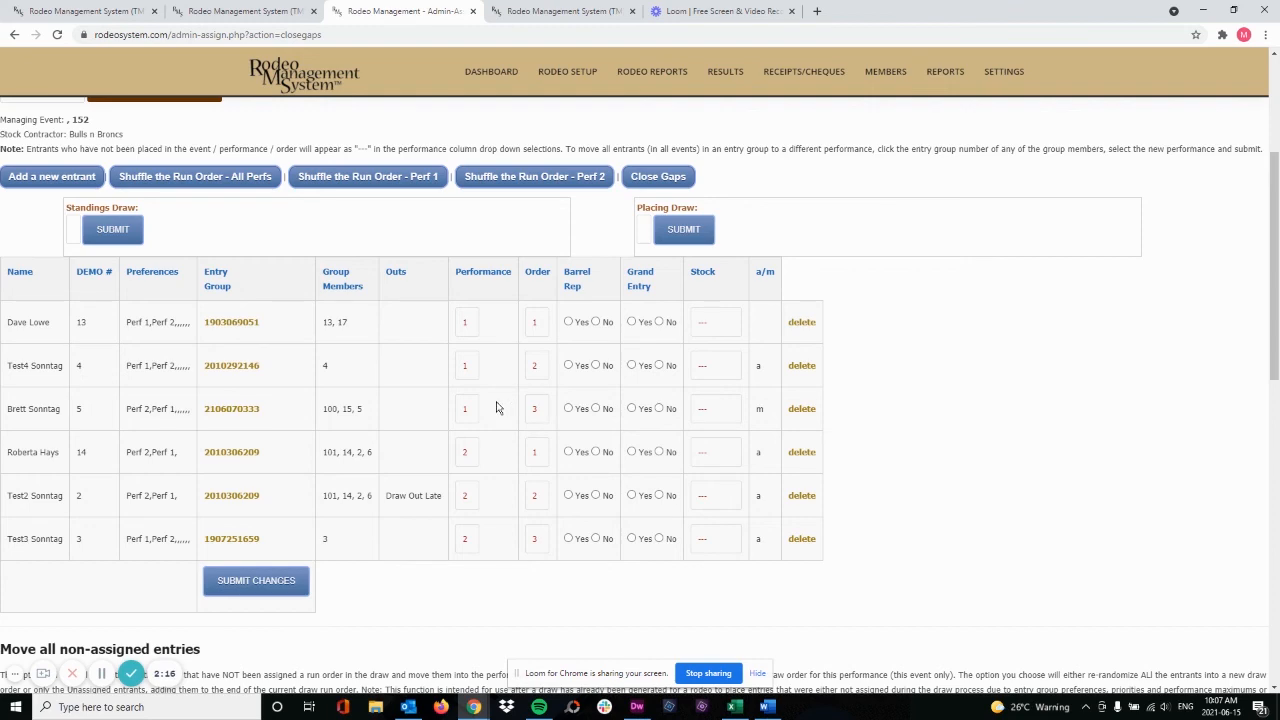
pyautogui.scroll(-3, 494, 408)
pyautogui.scroll(-3, 360, 388)
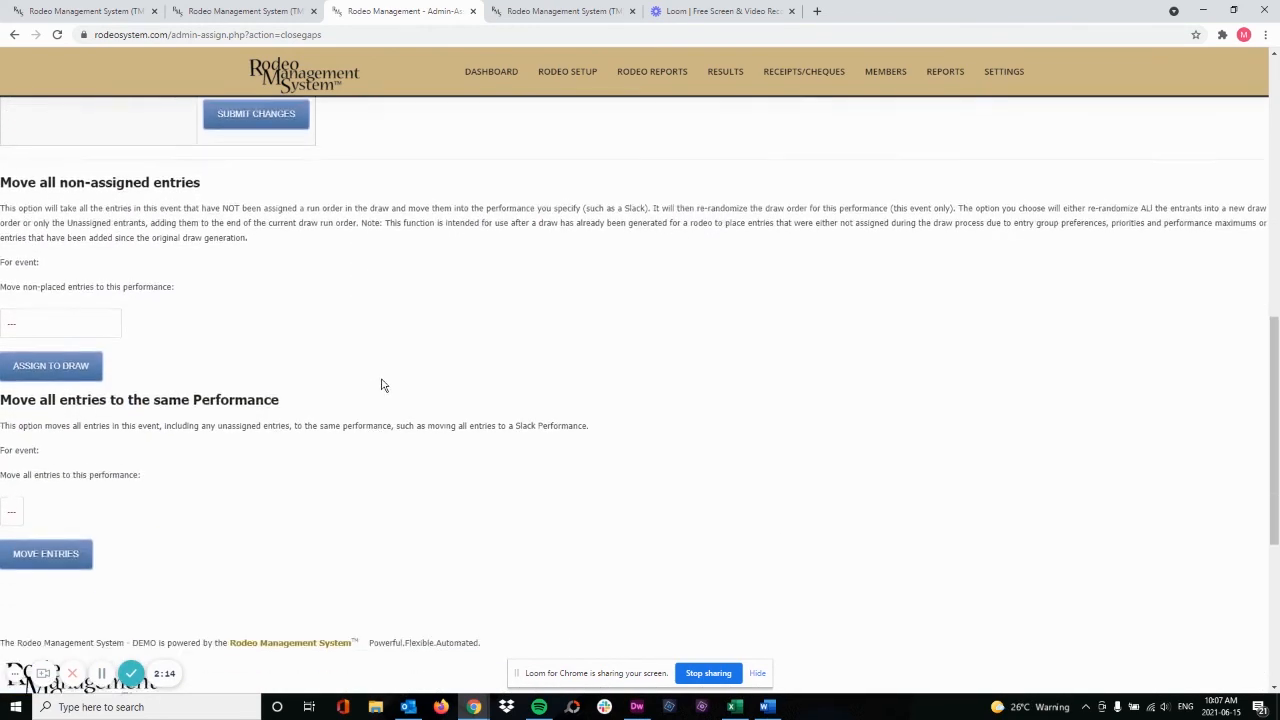
pyautogui.scroll(1, 320, 410)
pyautogui.scroll(2, 354, 440)
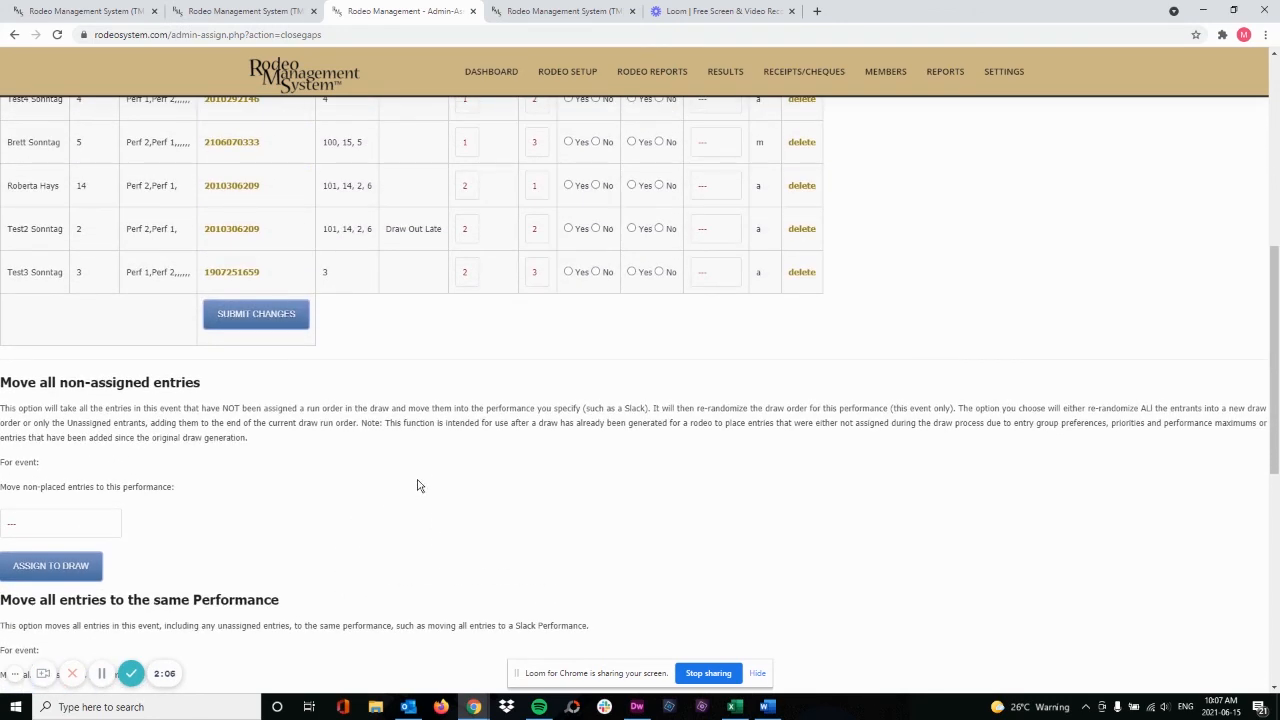
pyautogui.scroll(1, 444, 456)
pyautogui.scroll(3, 444, 456)
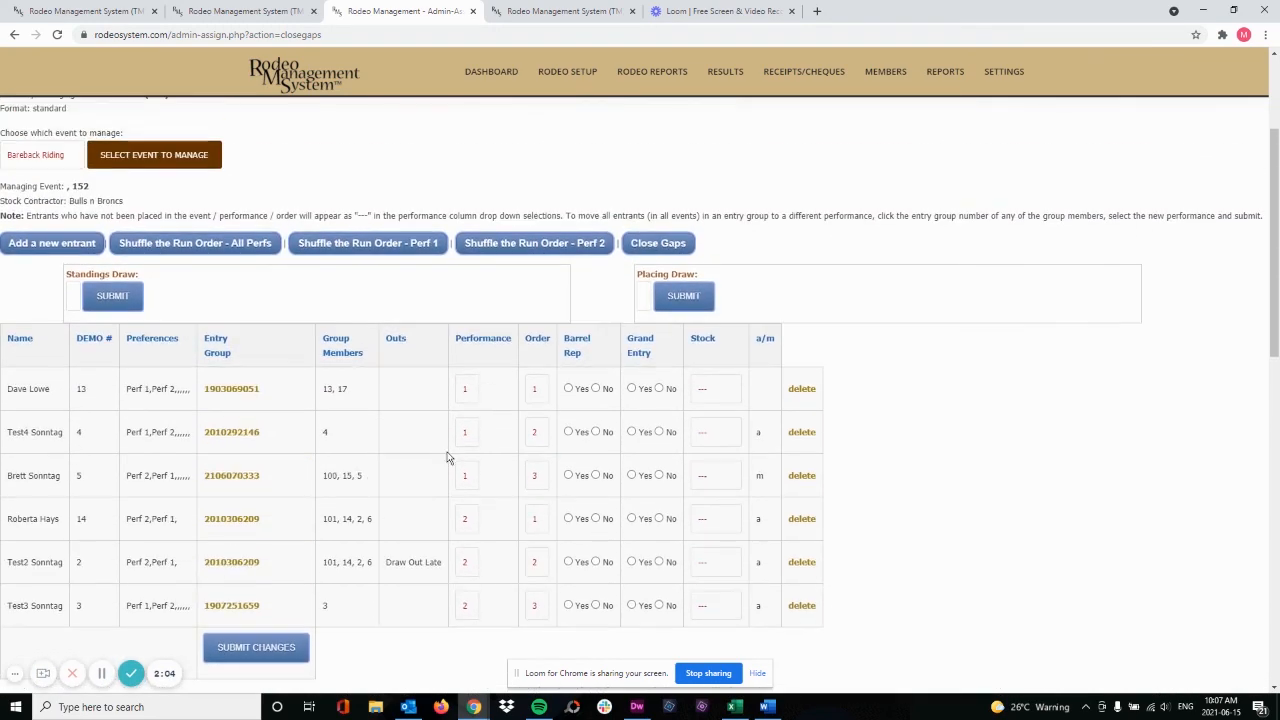
pyautogui.scroll(2, 418, 376)
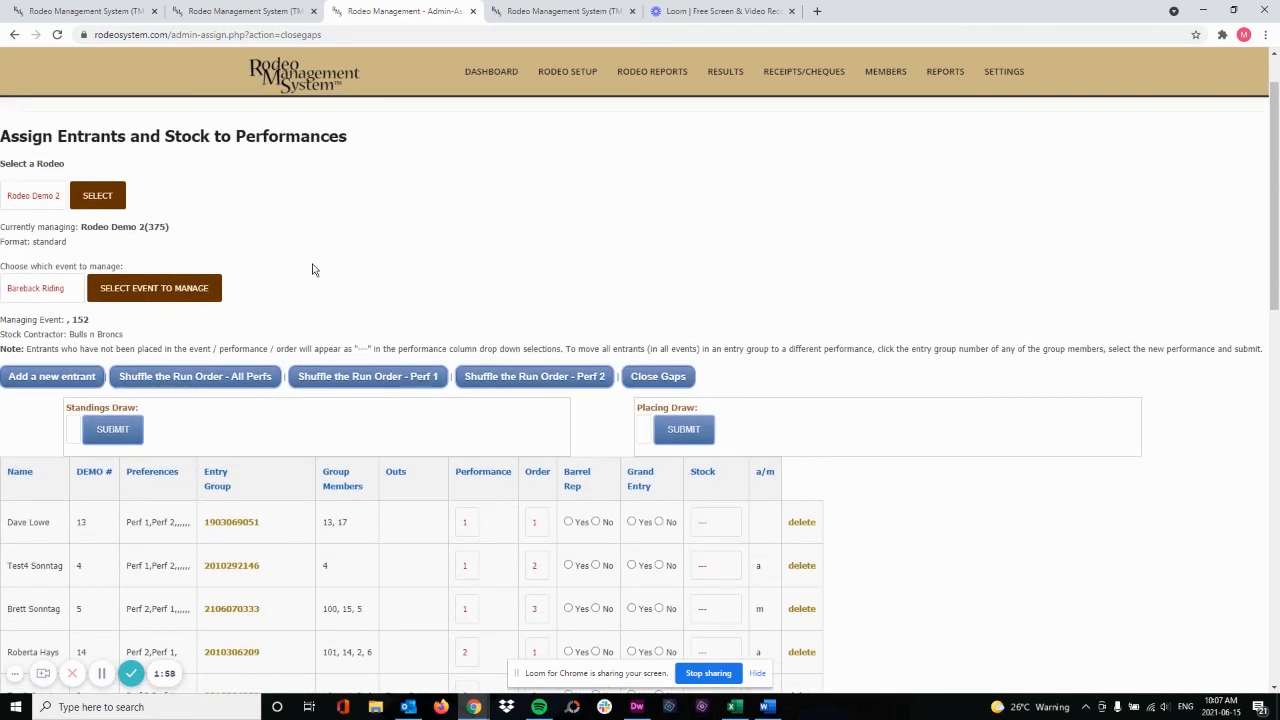
# Select Barrell Racing as the event to manage and review its entrants' performance and order assignments
pyautogui.click(42, 289)
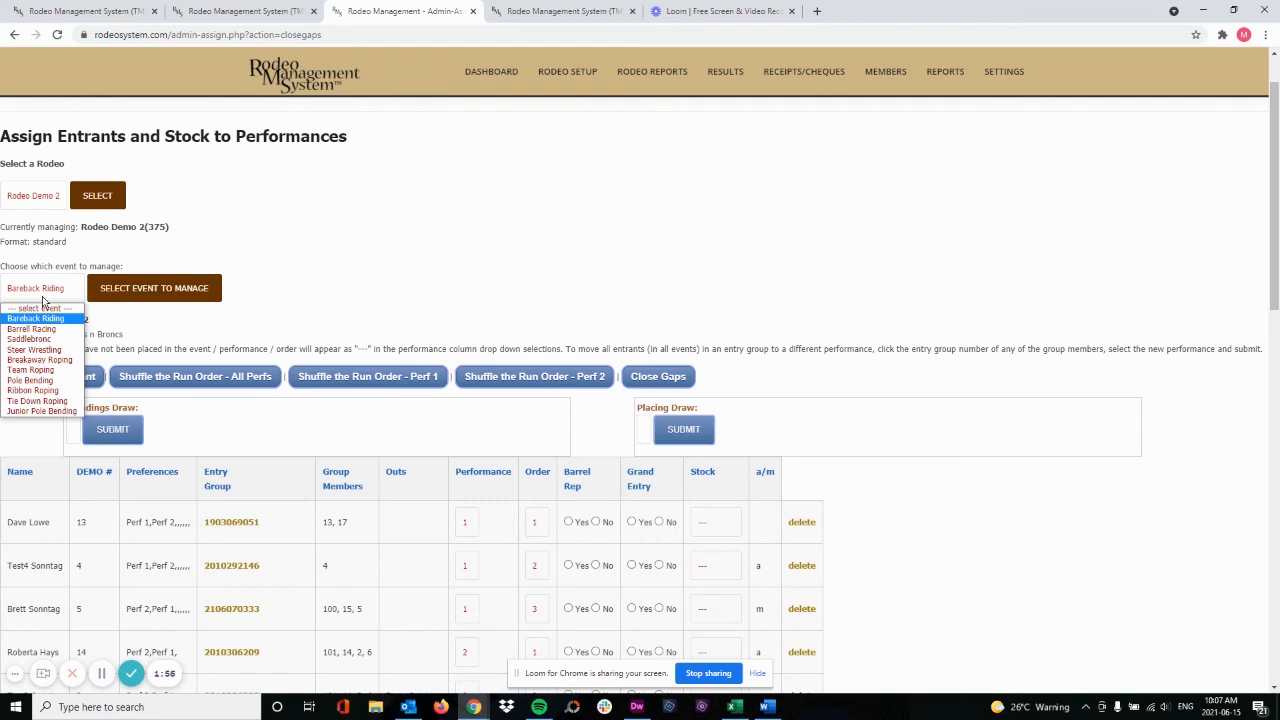
pyautogui.click(46, 328)
pyautogui.click(156, 290)
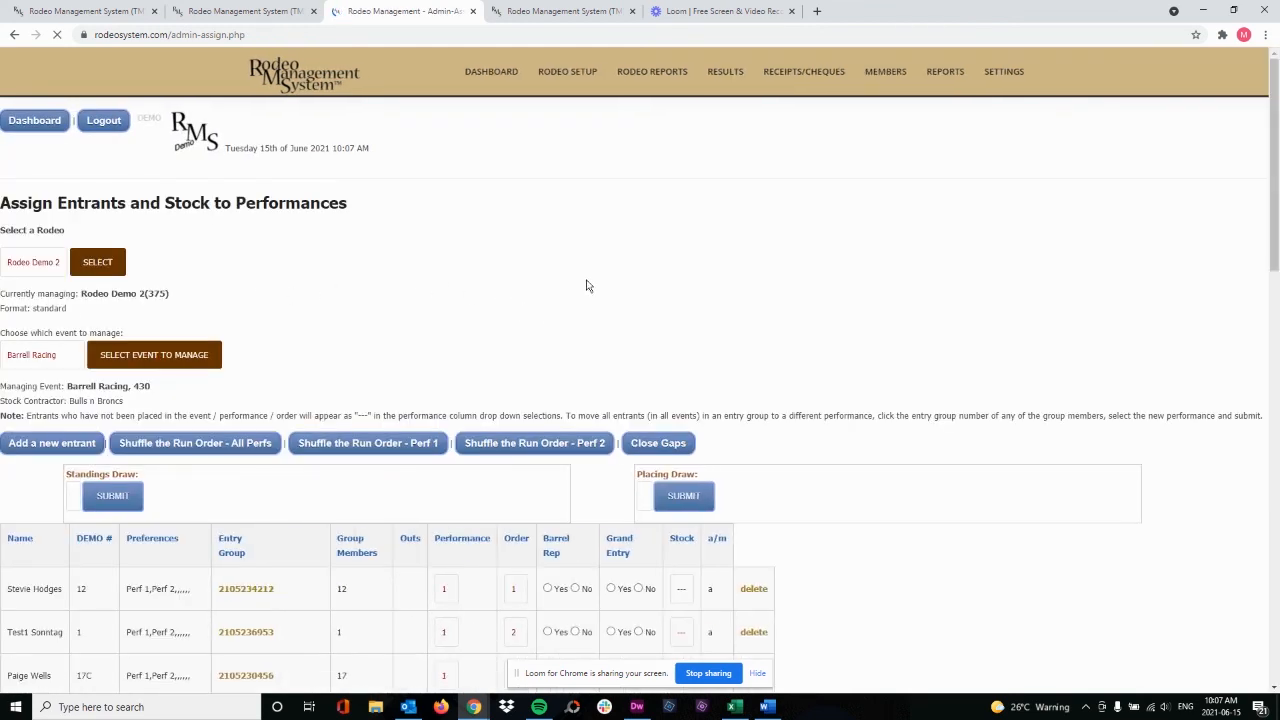
pyautogui.scroll(-3, 588, 327)
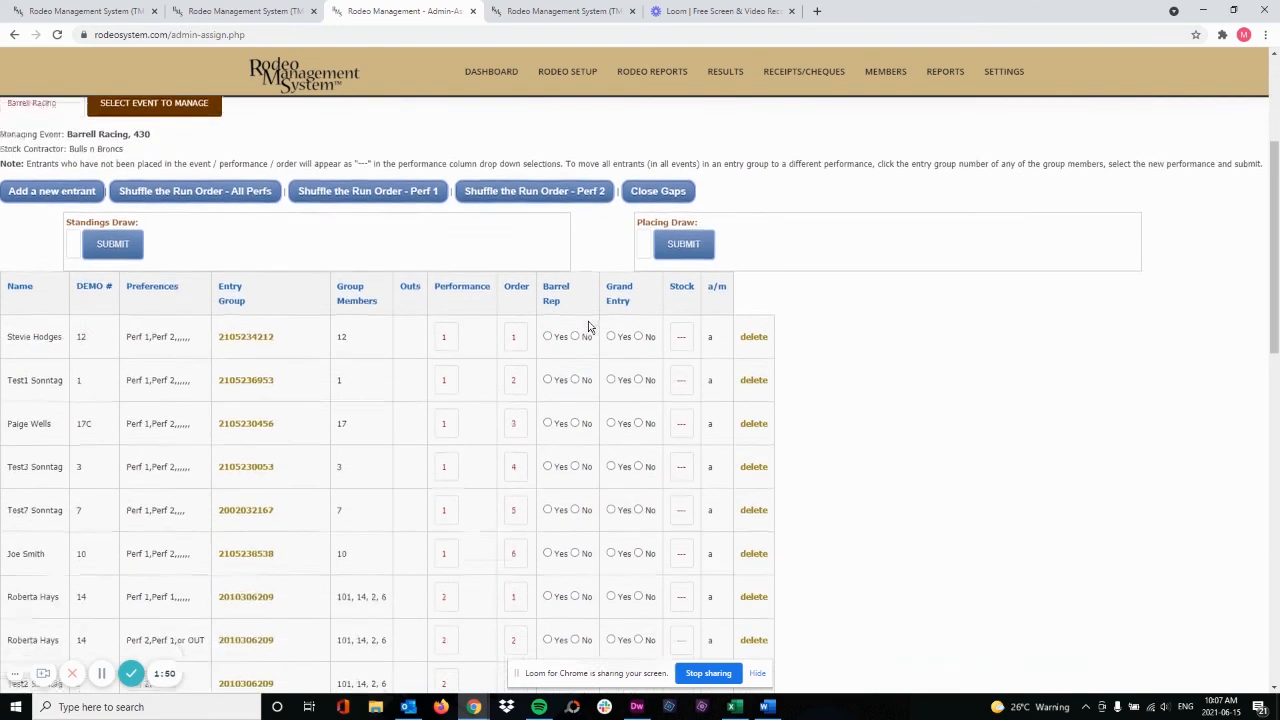
# Open the Rodeo Demo 2 record for editing from the current season's list of rodeos
pyautogui.scroll(-1, 588, 320)
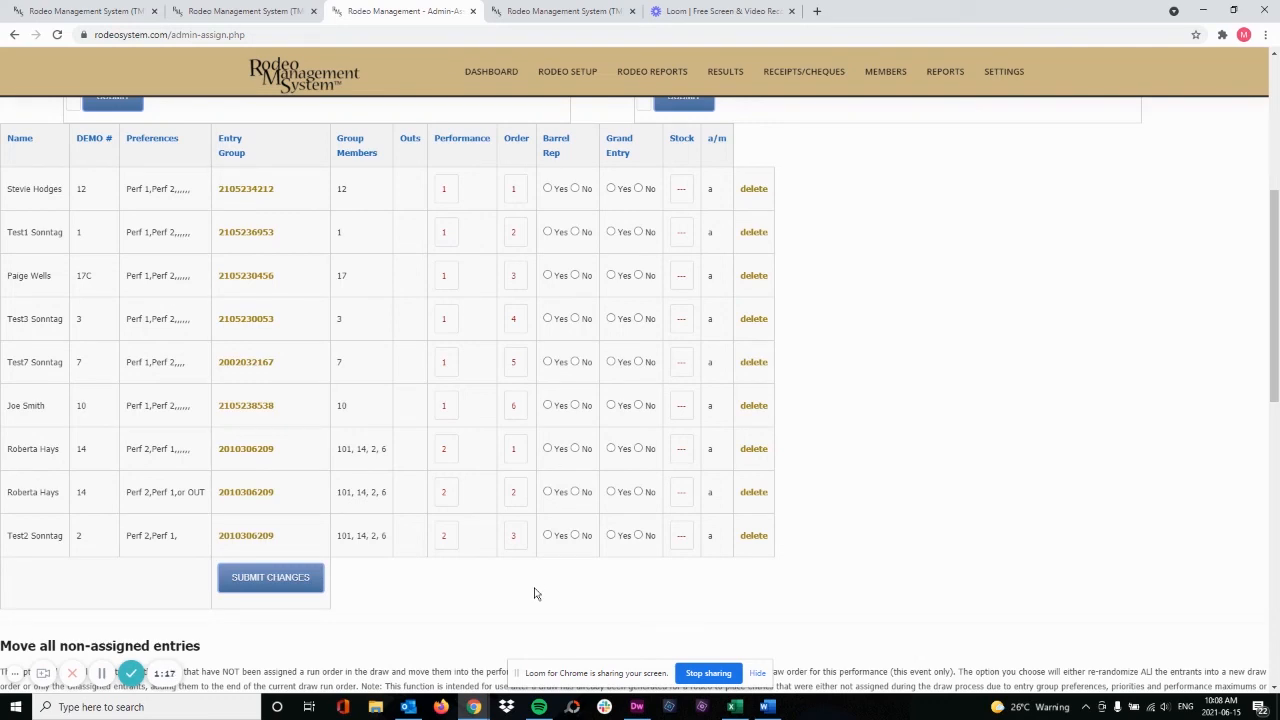
pyautogui.moveTo(558, 80)
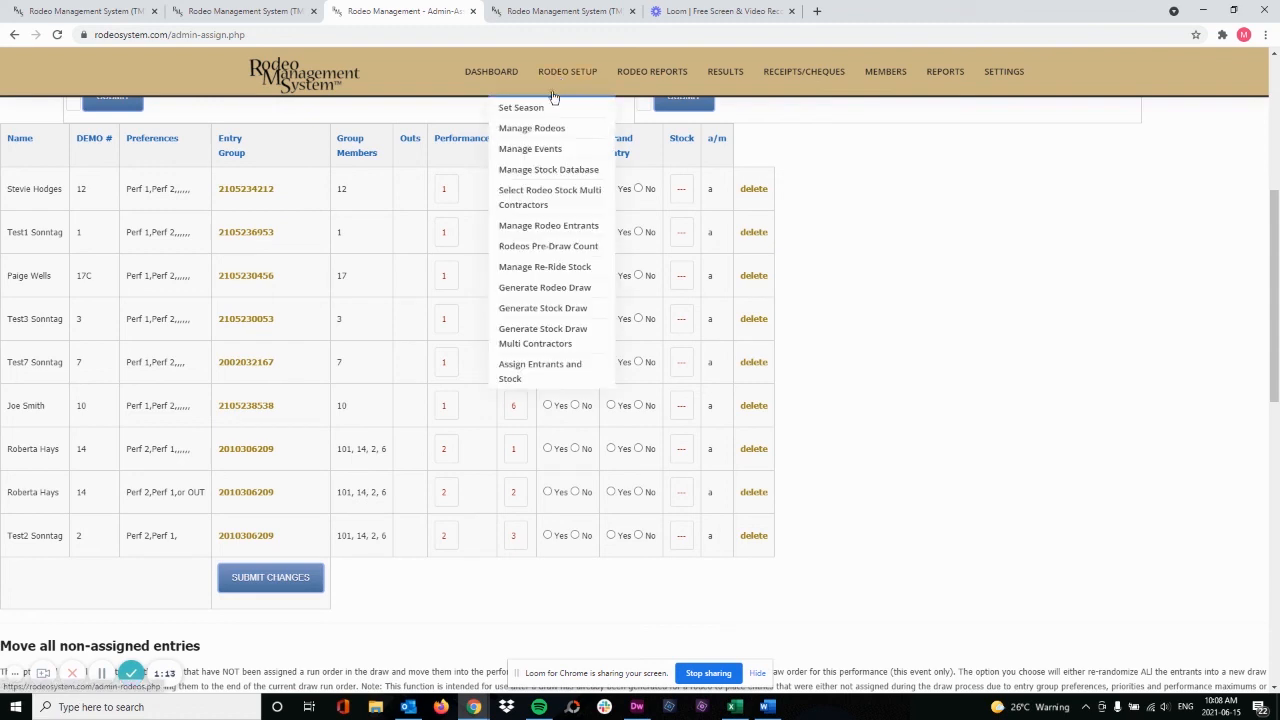
pyautogui.click(541, 134)
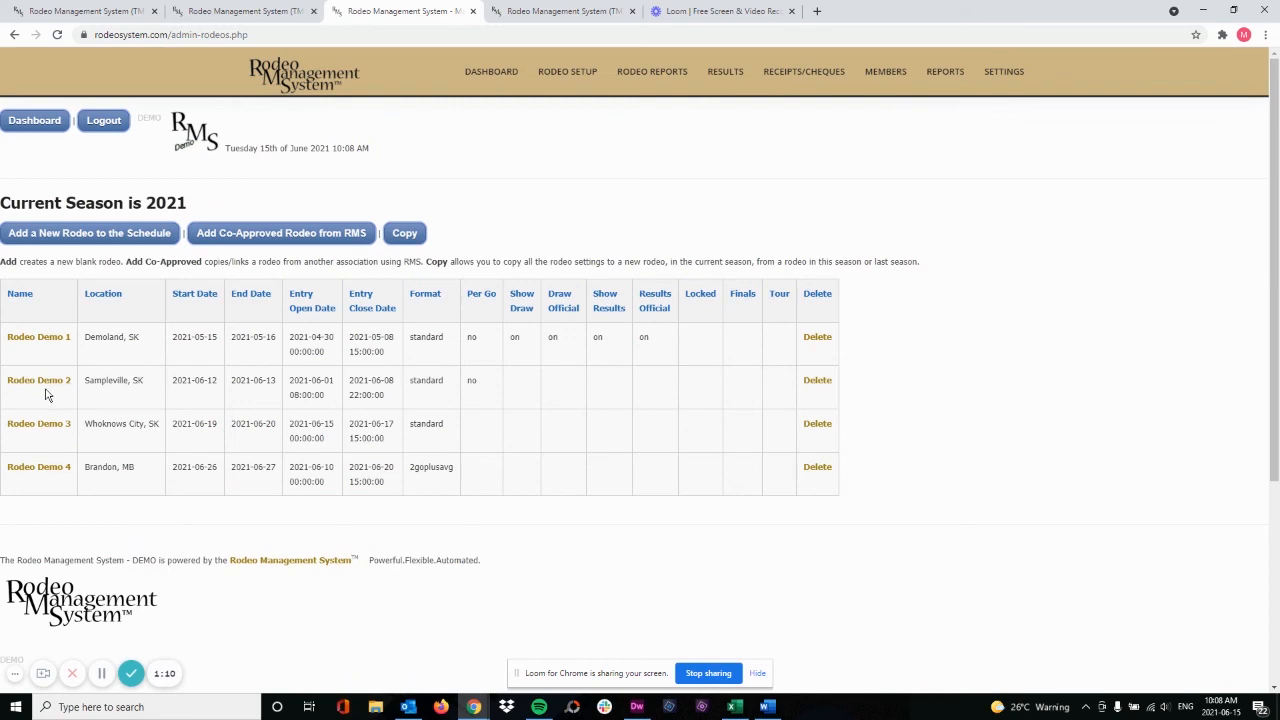
pyautogui.click(40, 381)
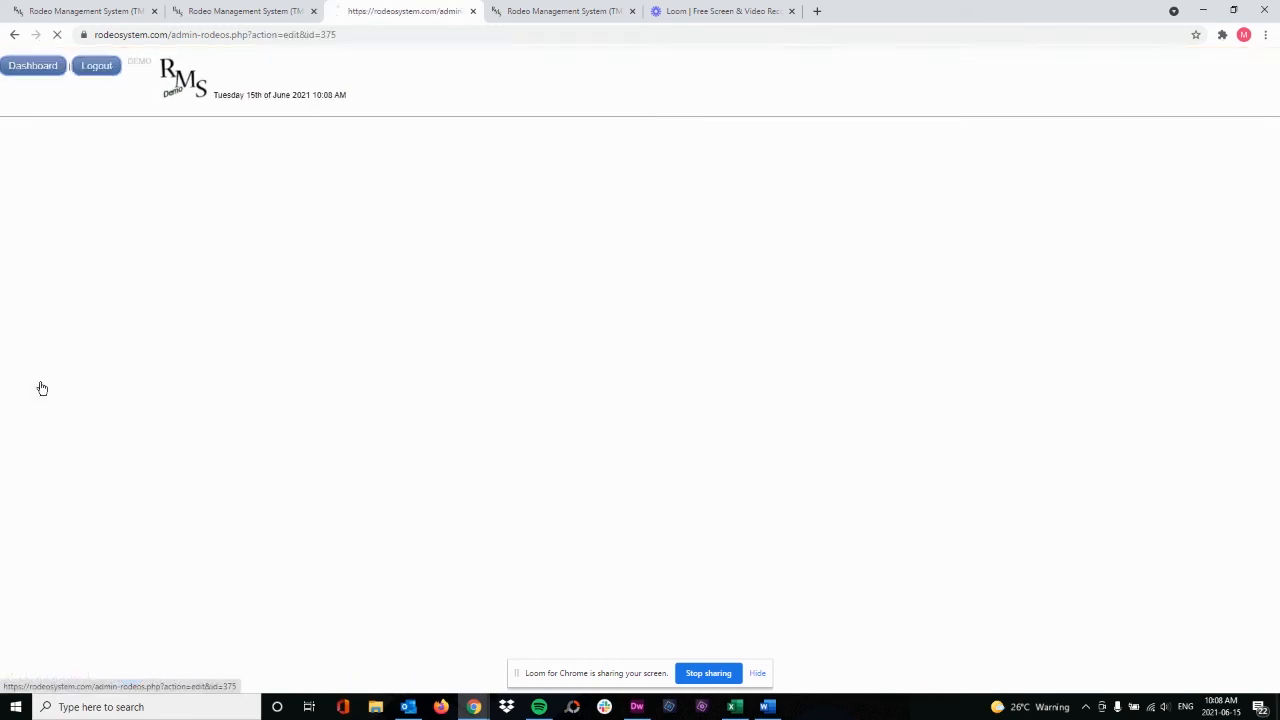
# Enable Show Draw on Web for Rodeo Demo 2 and save the rodeo settings
pyautogui.scroll(-2, 228, 408)
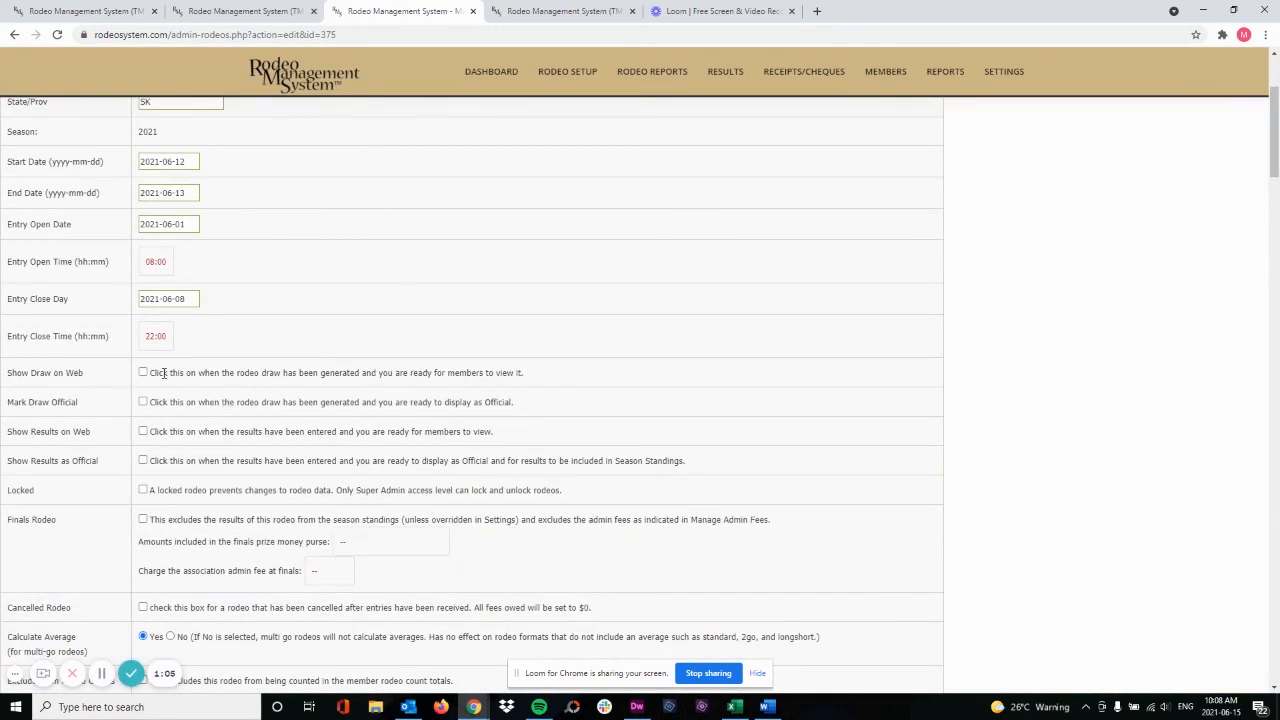
pyautogui.click(143, 373)
pyautogui.moveTo(1270, 186)
pyautogui.mouseDown()
pyautogui.moveTo(1254, 537)
pyautogui.moveTo(1272, 590)
pyautogui.mouseUp()
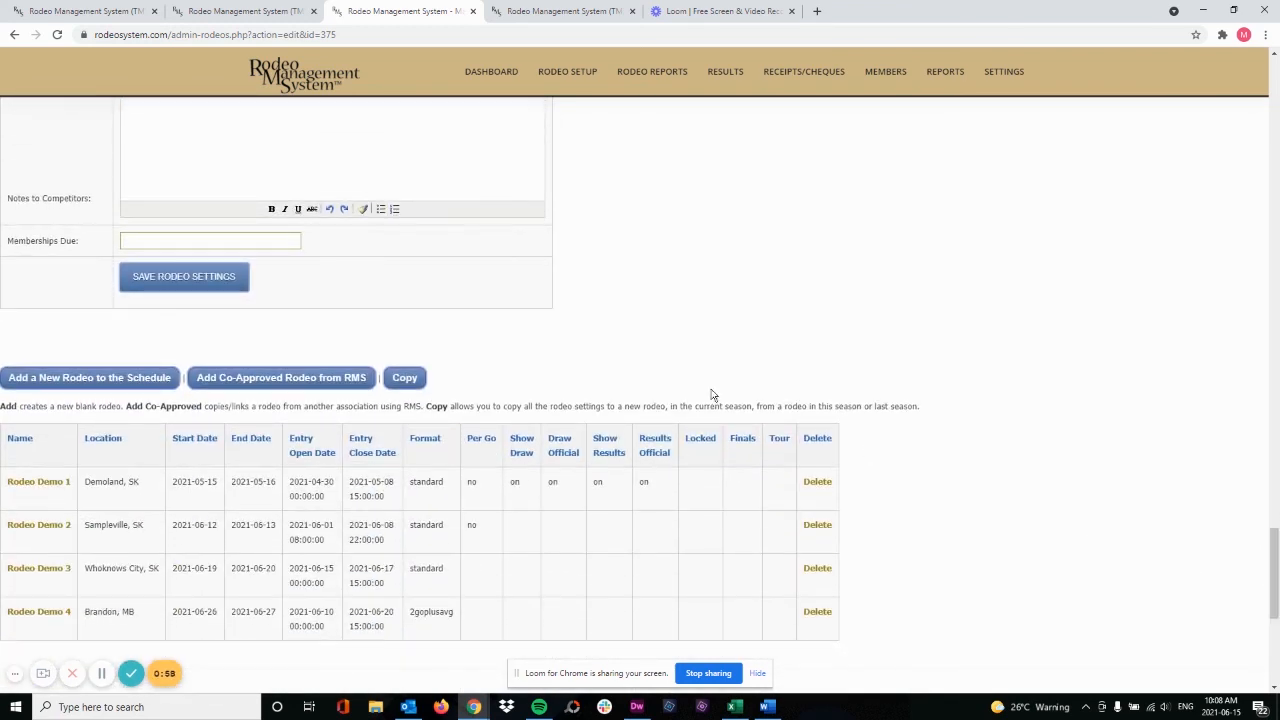
pyautogui.click(158, 288)
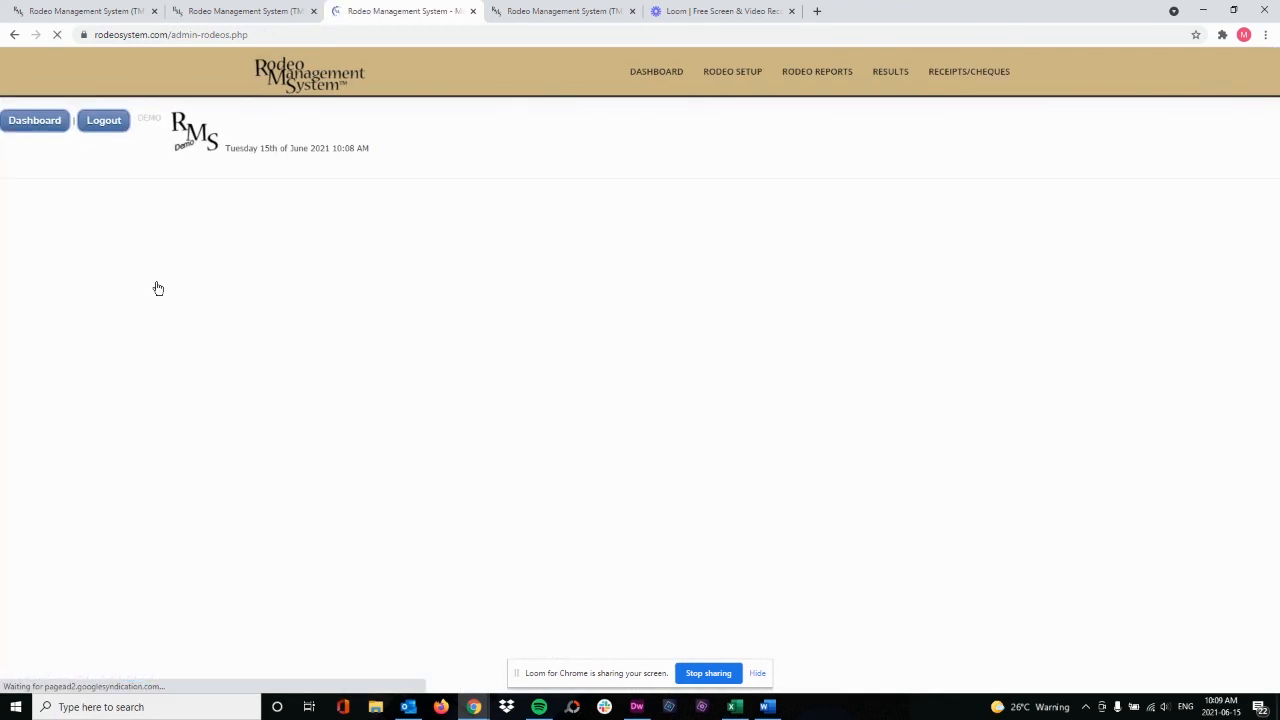